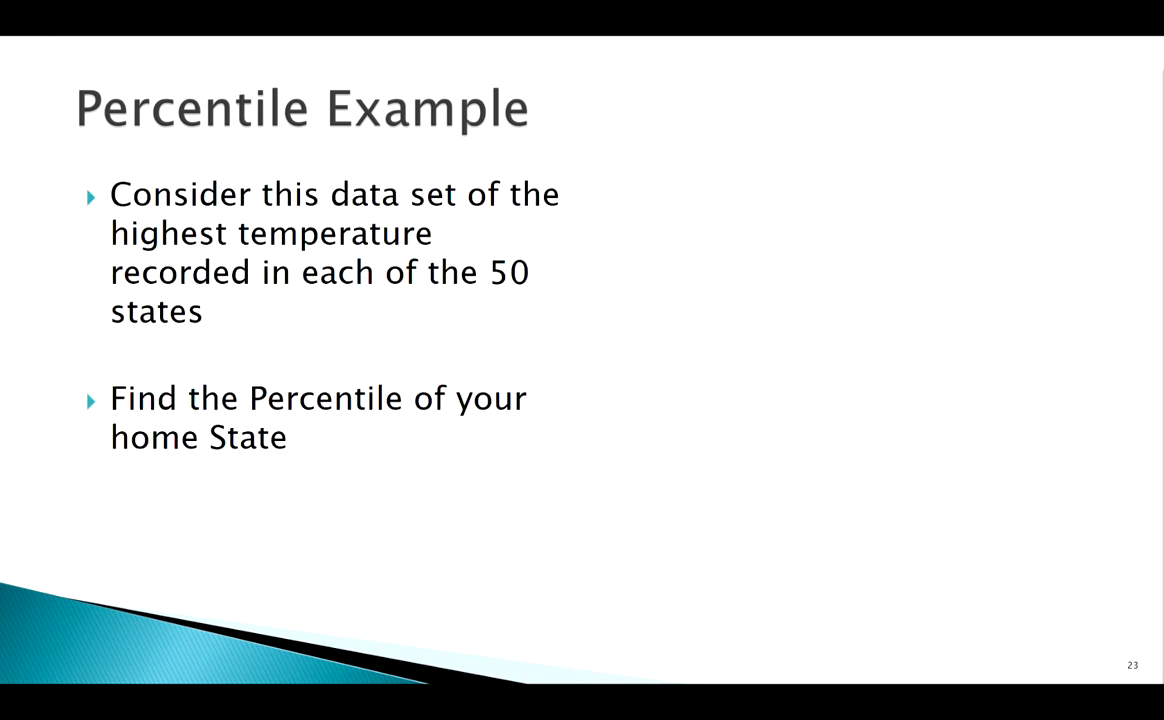
# Step: Reveal the state temperature table and the 80th percentile bullet on the Percentile Example slide, and switch to the Excel workbook
pyautogui.press('Right')
pyautogui.press('Right')
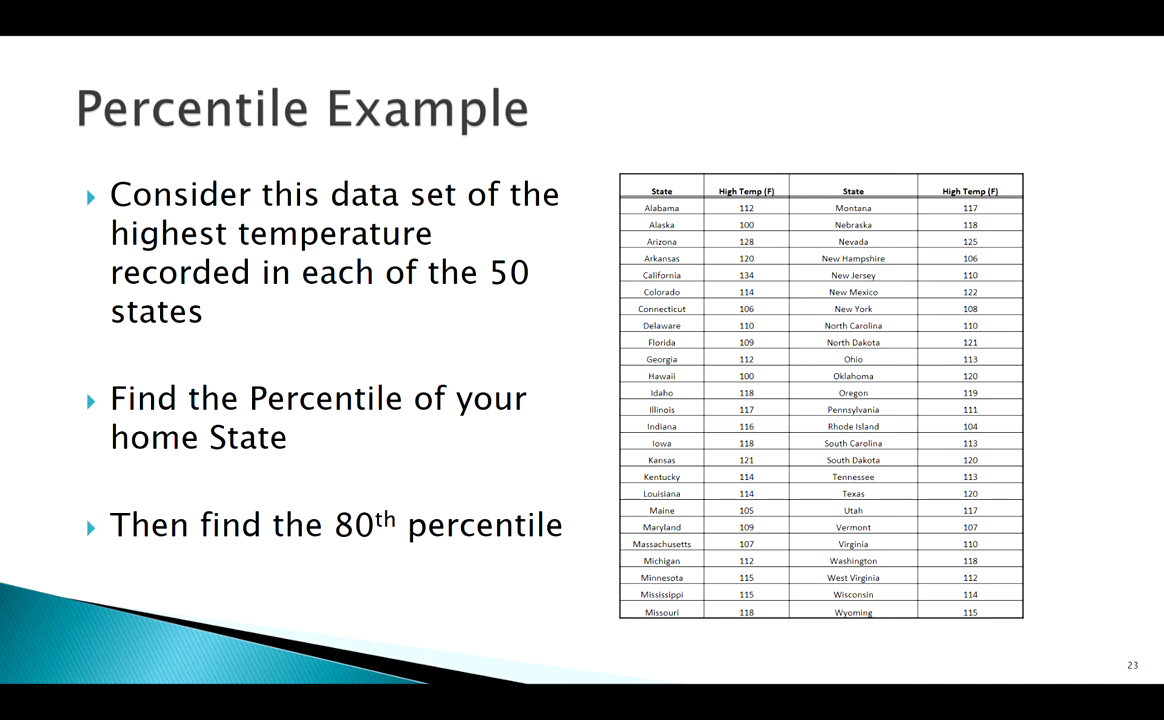
pyautogui.hotkey('alt', 'Tab')
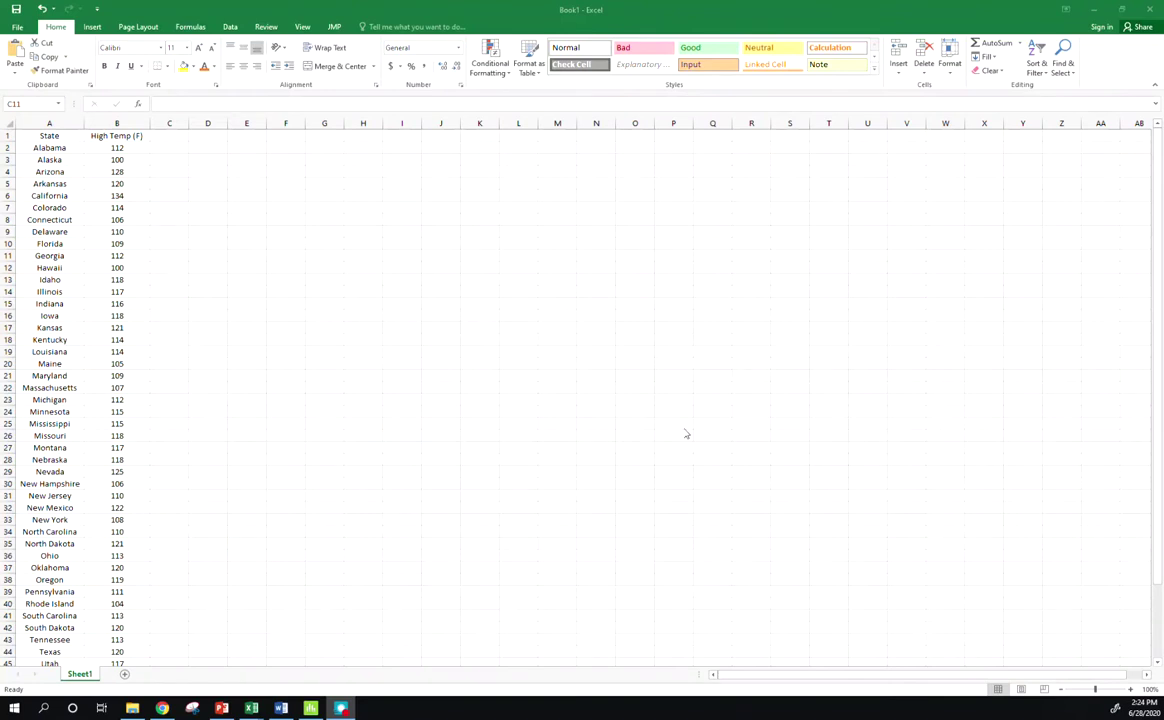
# Step: Sort the High Temp (F) column from largest to smallest, expanding the selection so the states stay matched
pyautogui.click(155, 255)
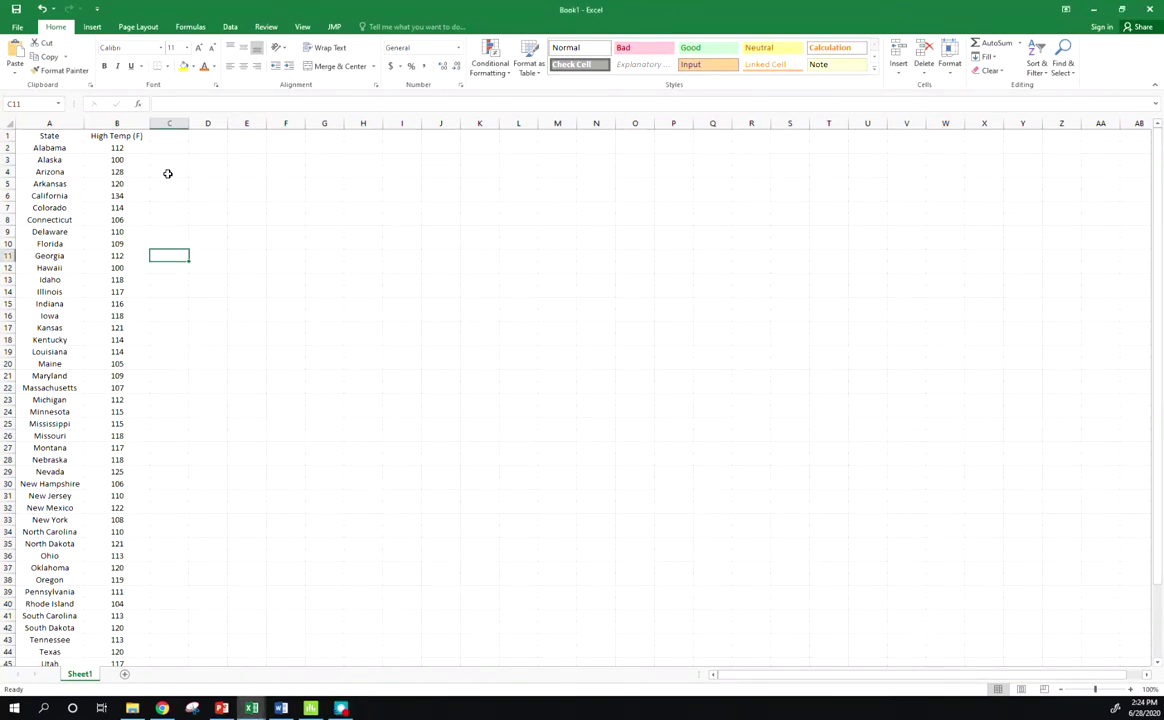
pyautogui.click(117, 123)
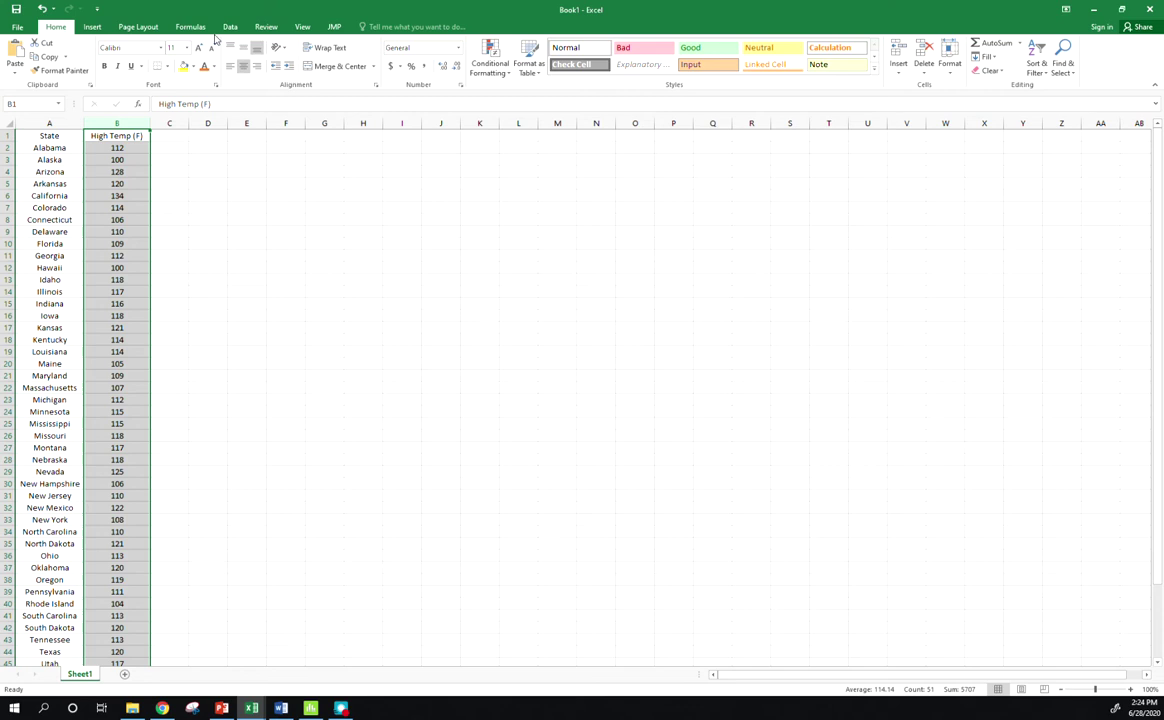
pyautogui.click(1040, 72)
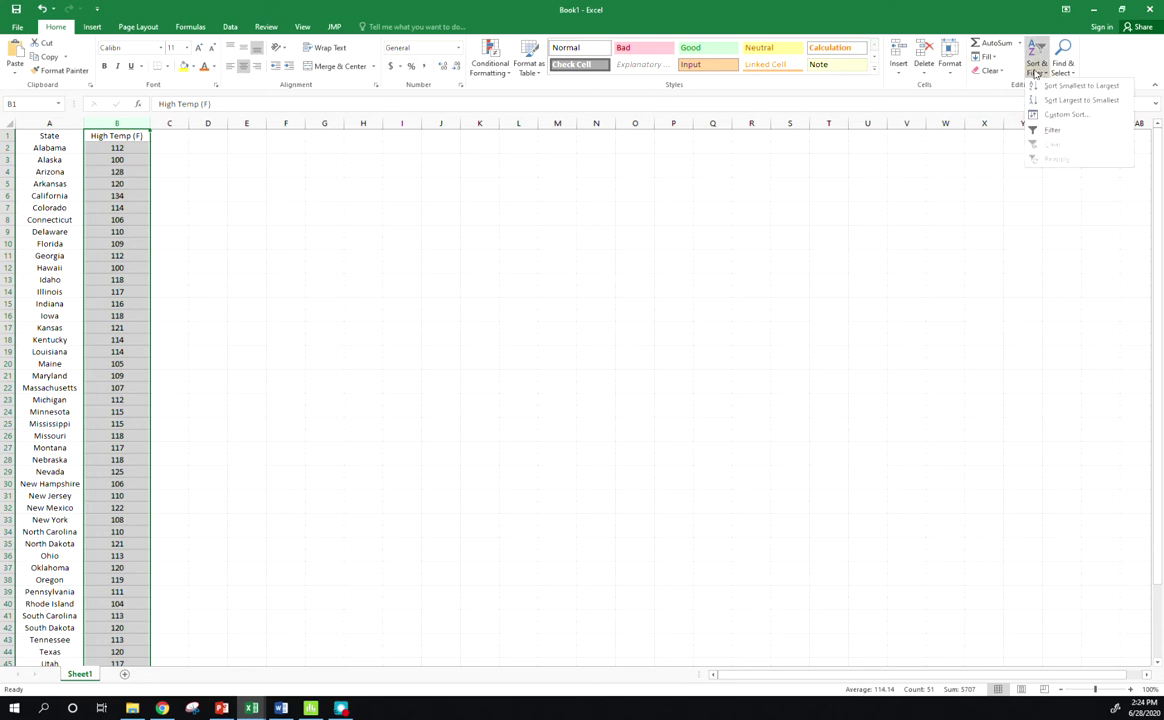
pyautogui.click(1062, 96)
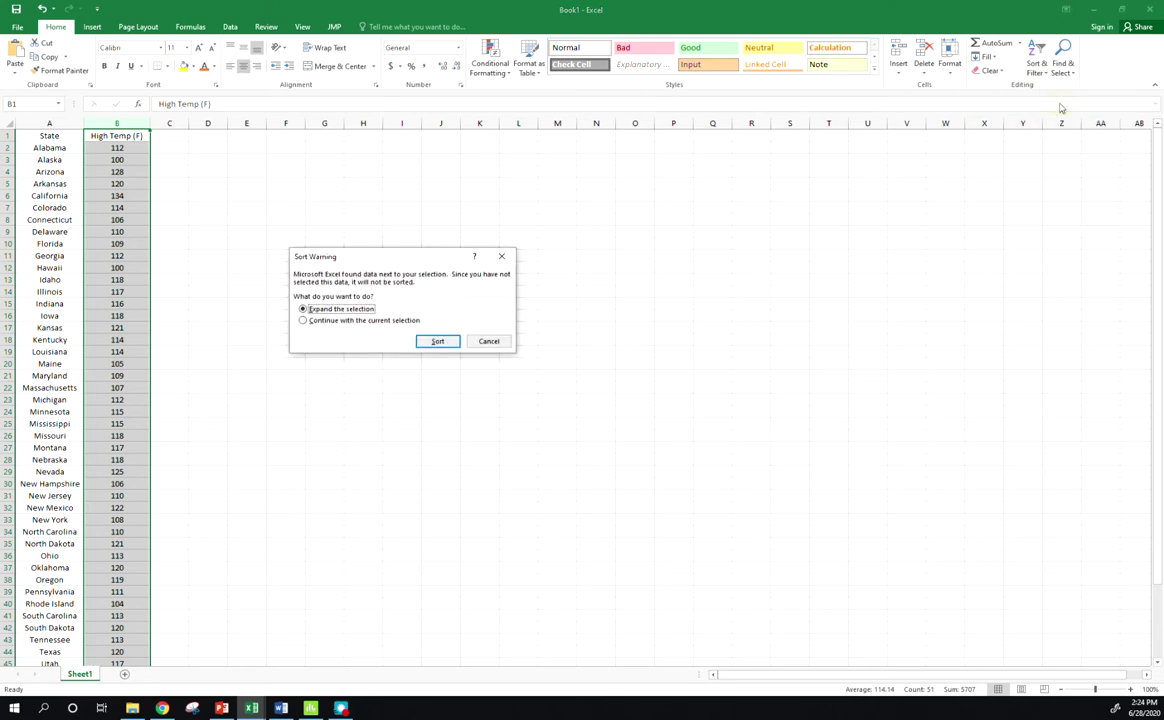
pyautogui.click(446, 340)
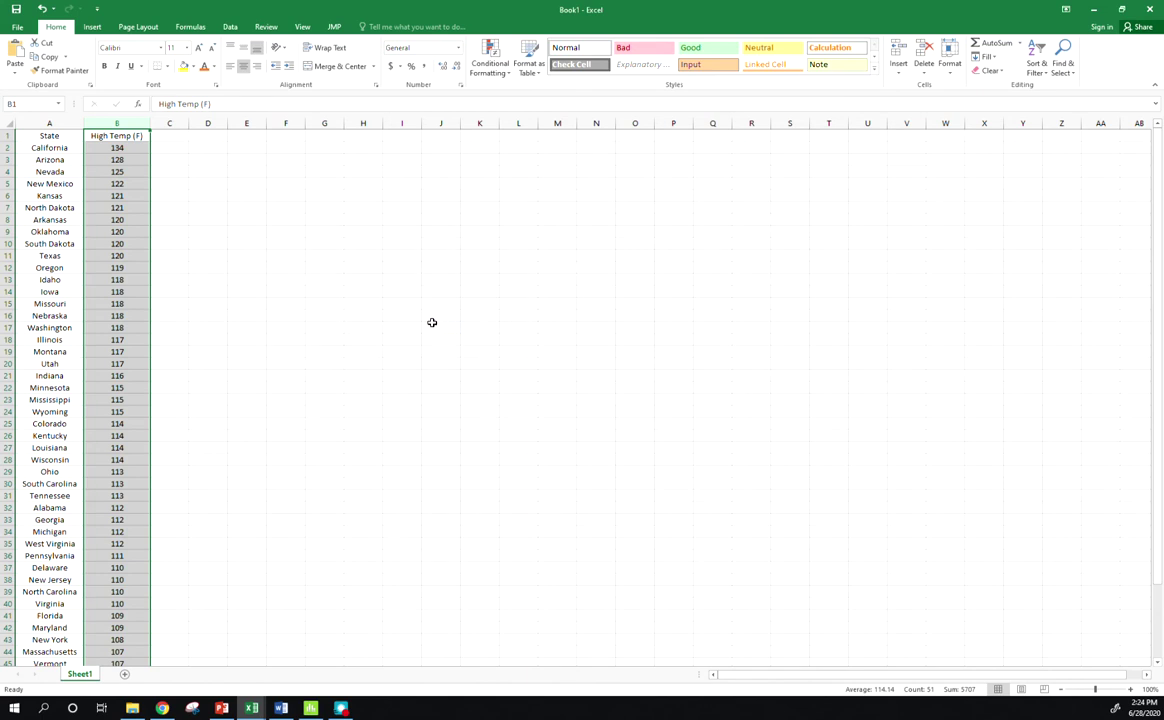
# Step: Highlight the California row and the State and High Temp (F) header cells for inspection
pyautogui.click(47, 154)
pyautogui.click(8, 147)
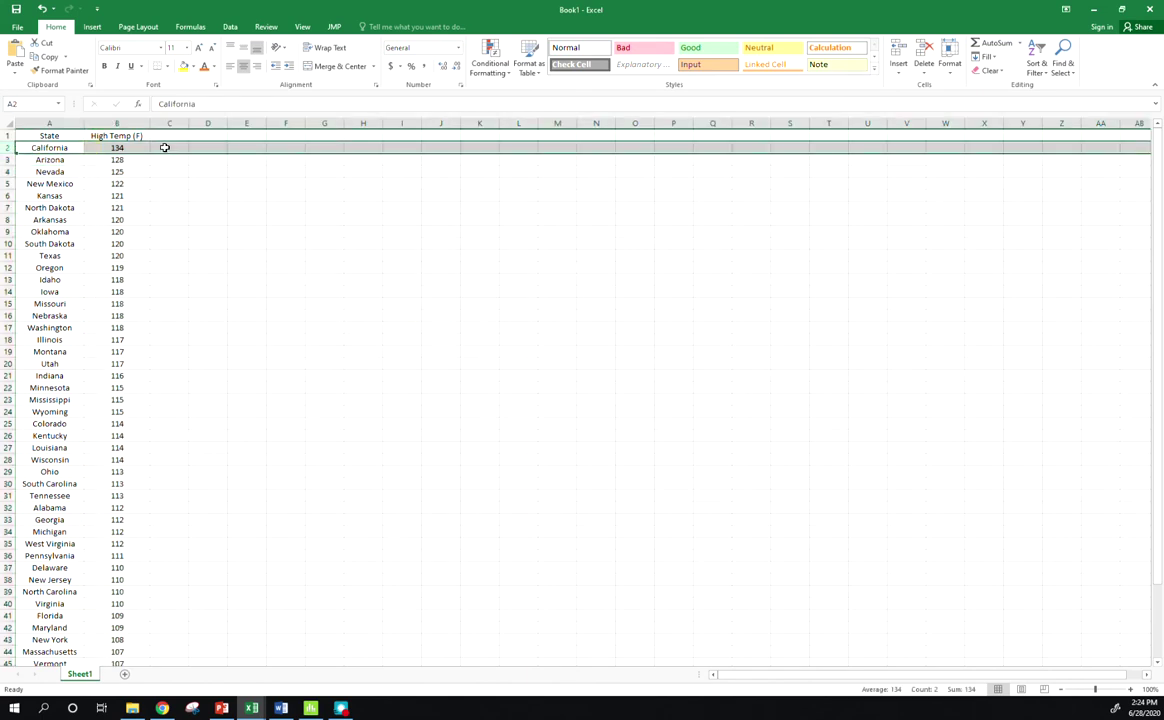
pyautogui.click(8, 132)
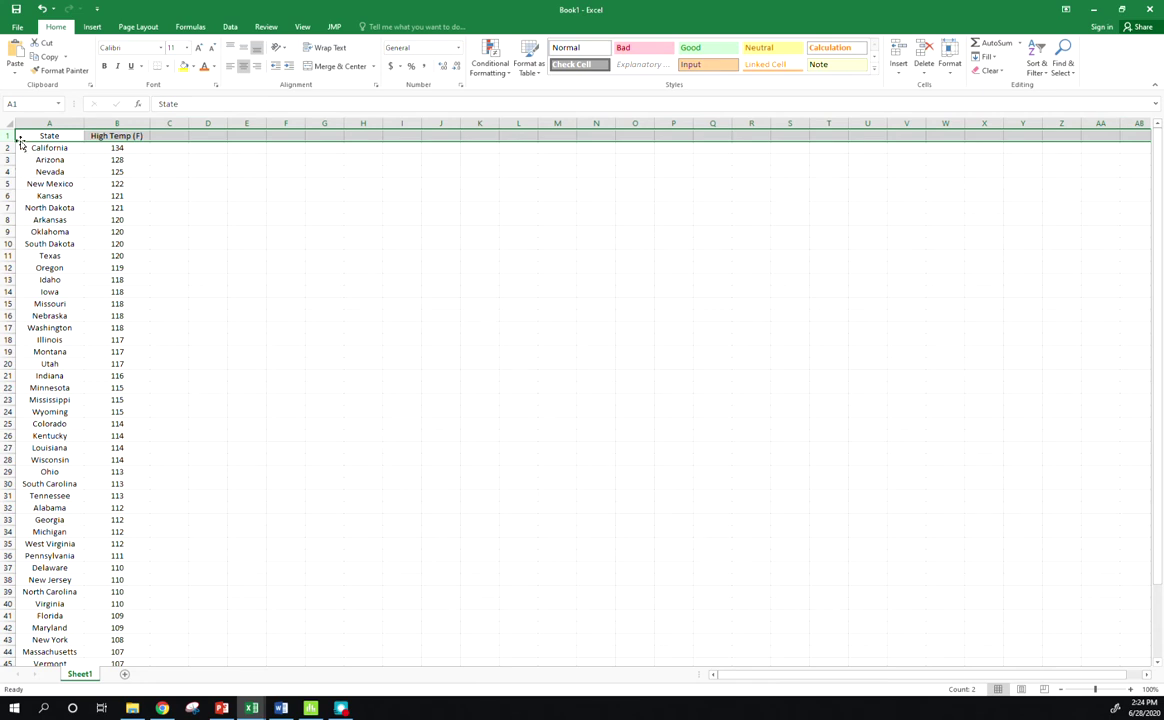
pyautogui.moveTo(32, 134); pyautogui.dragTo(117, 135)
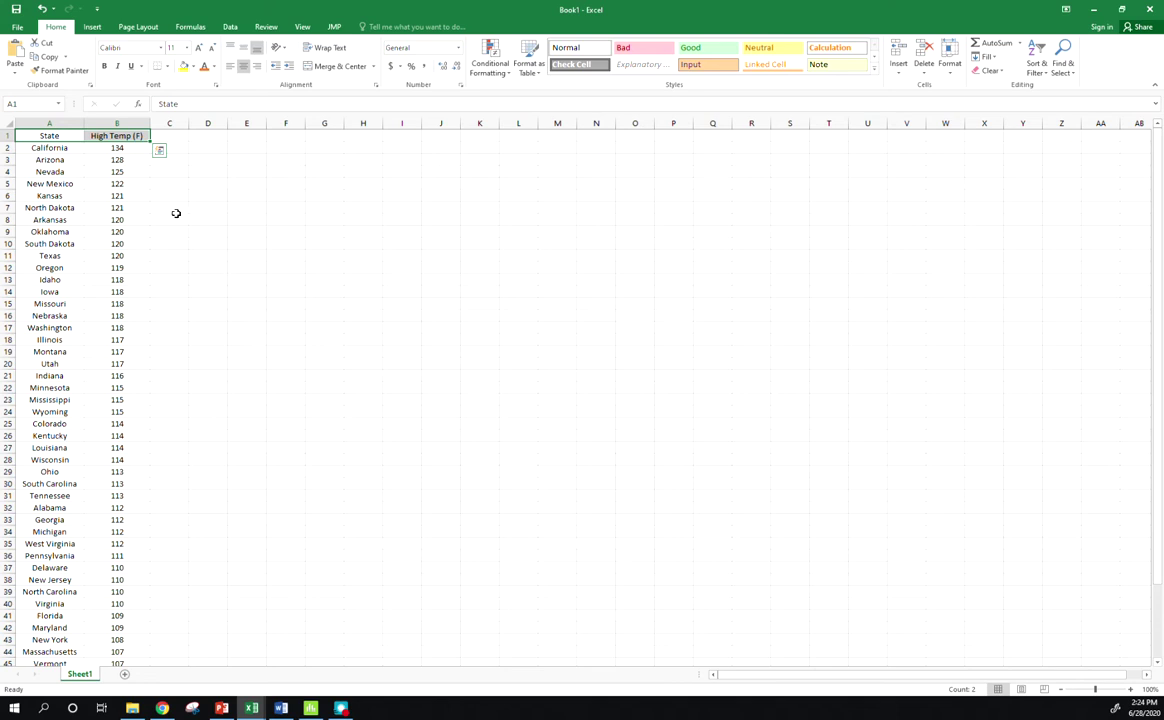
# Step: Add a Rank header in C1 and enter the starting ranks 1 and 2 below it
pyautogui.click(160, 136)
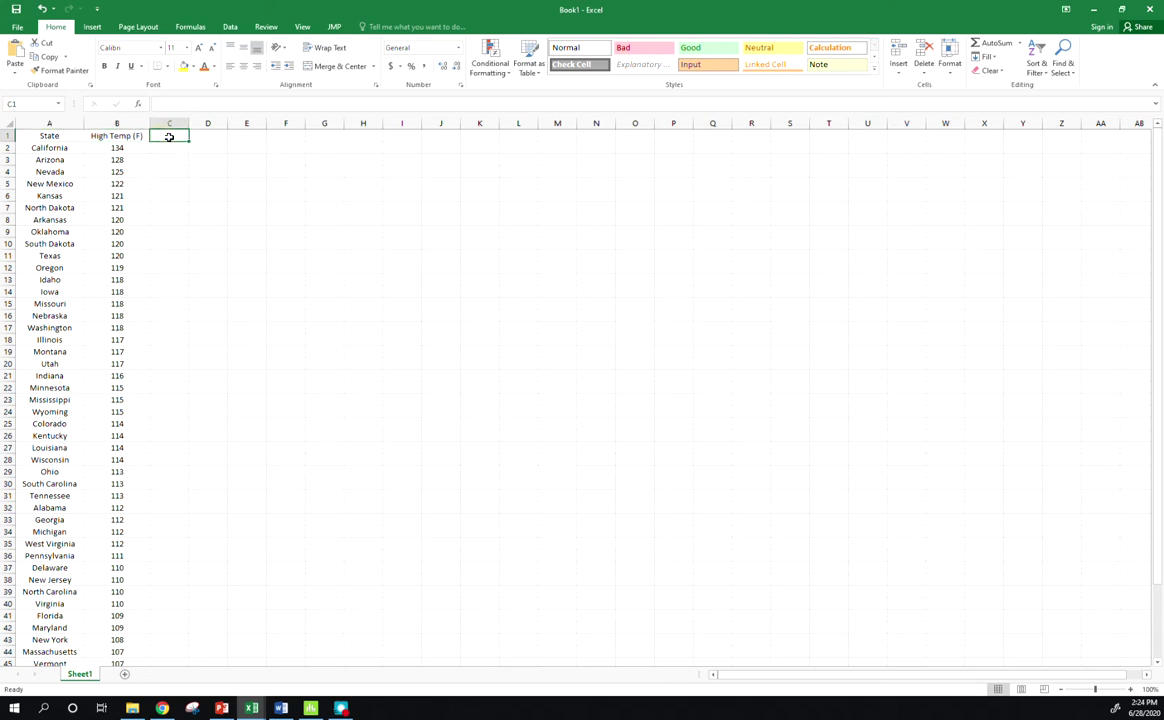
pyautogui.write('Rank')
pyautogui.press('Return')
pyautogui.write('1')
pyautogui.press('Return')
pyautogui.press('Return')
# Step: Fill the rank series from C2 down to Hawaii's row so the states are numbered 1 to 50
pyautogui.click(177, 147)
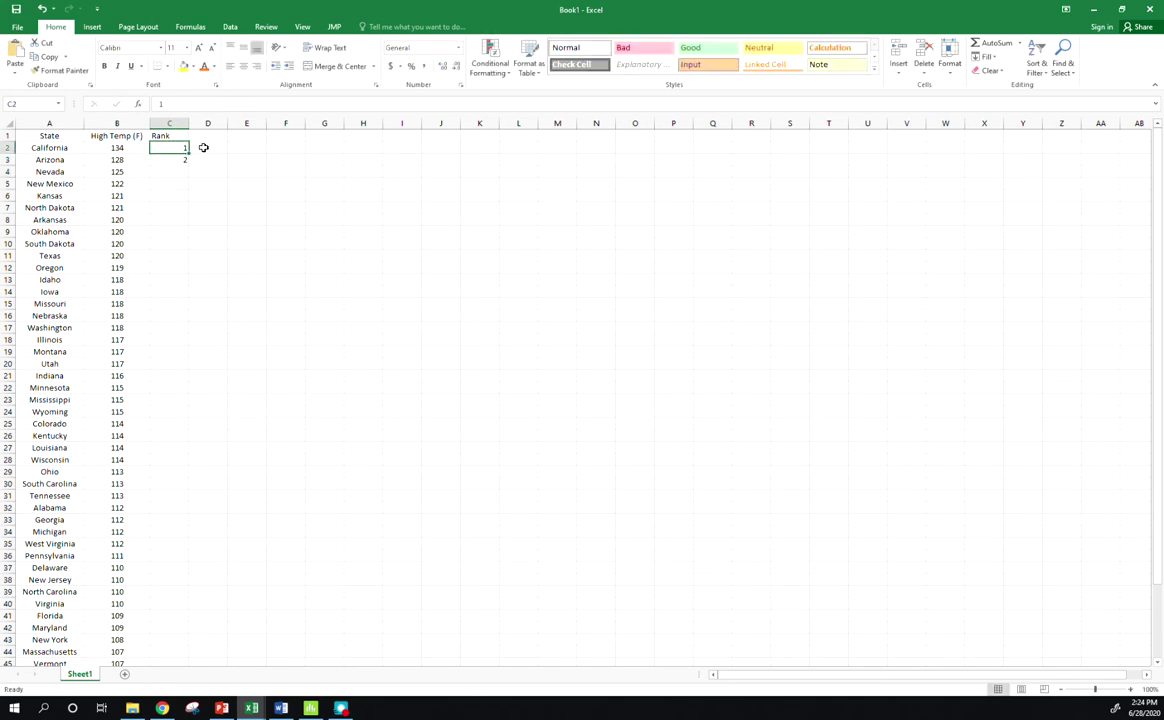
pyautogui.moveTo(184, 161)
pyautogui.mouseDown()
pyautogui.moveTo(189, 669)
pyautogui.moveTo(174, 634)
pyautogui.moveTo(177, 582)
pyautogui.moveTo(174, 616)
pyautogui.moveTo(190, 617)
pyautogui.mouseUp()
pyautogui.scroll(4, 192, 614)
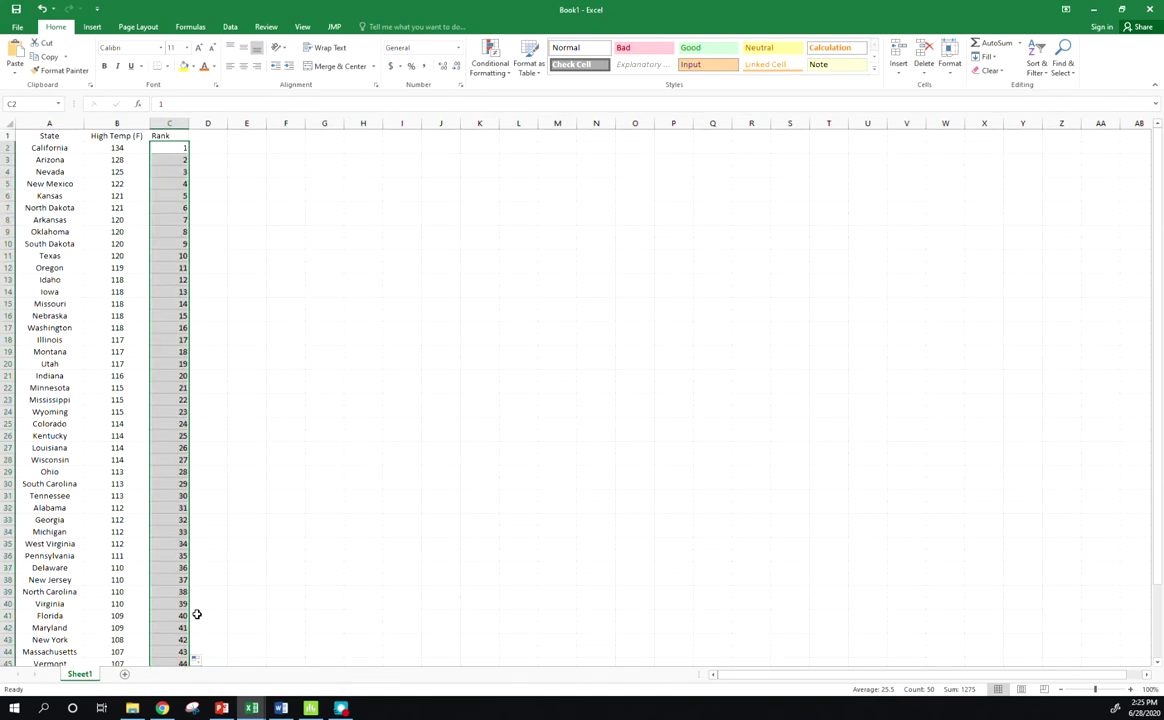
pyautogui.click(215, 425)
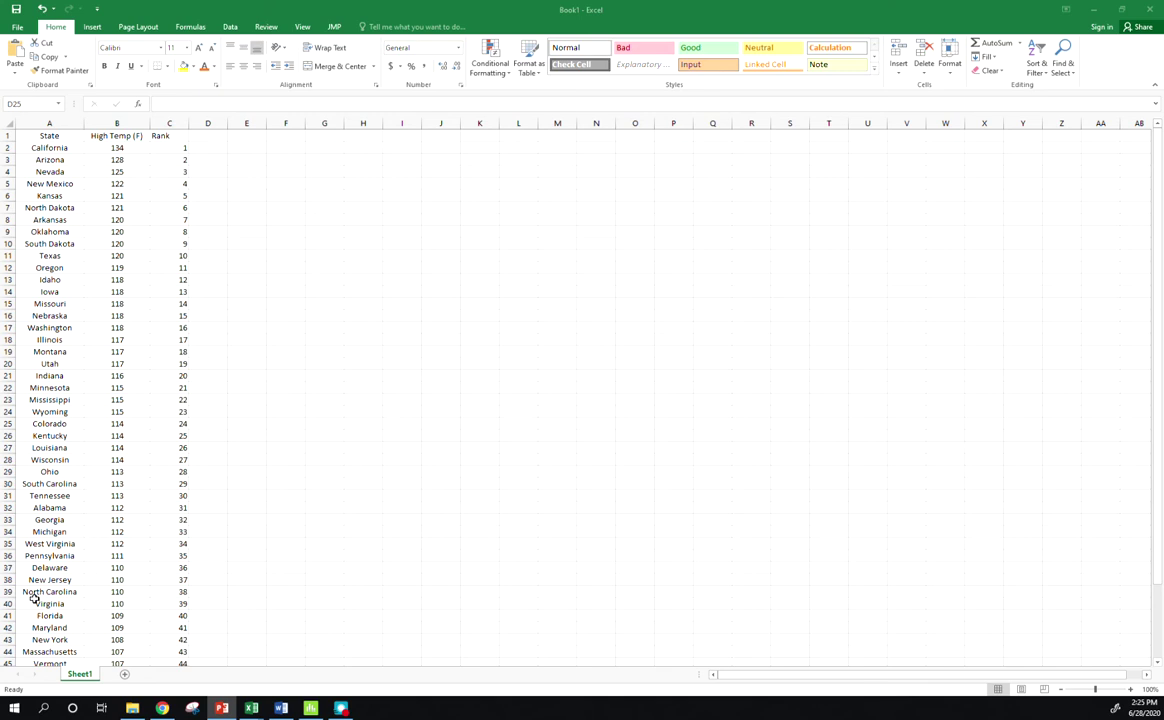
# Step: Highlight Virginia's state, temperature and rank cells, and switch back to the presentation
pyautogui.hotkey('alt', 'Tab')
pyautogui.moveTo(65, 601); pyautogui.dragTo(171, 601)
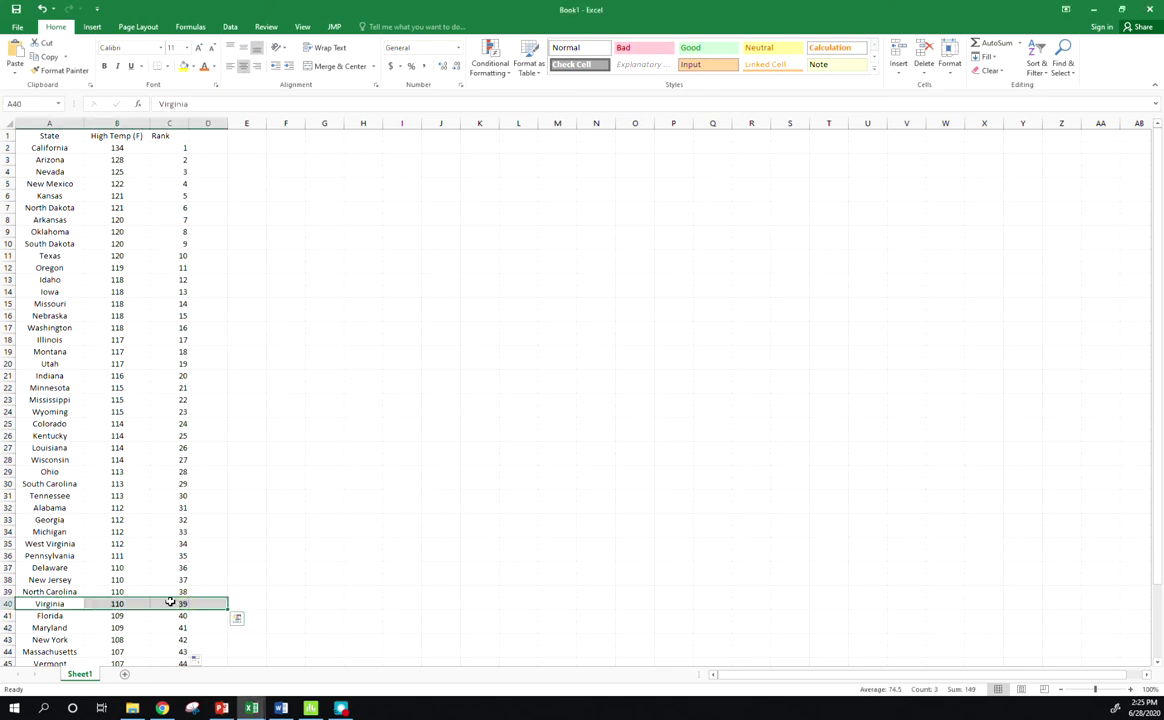
pyautogui.click(130, 603)
pyautogui.moveTo(56, 604); pyautogui.dragTo(164, 603)
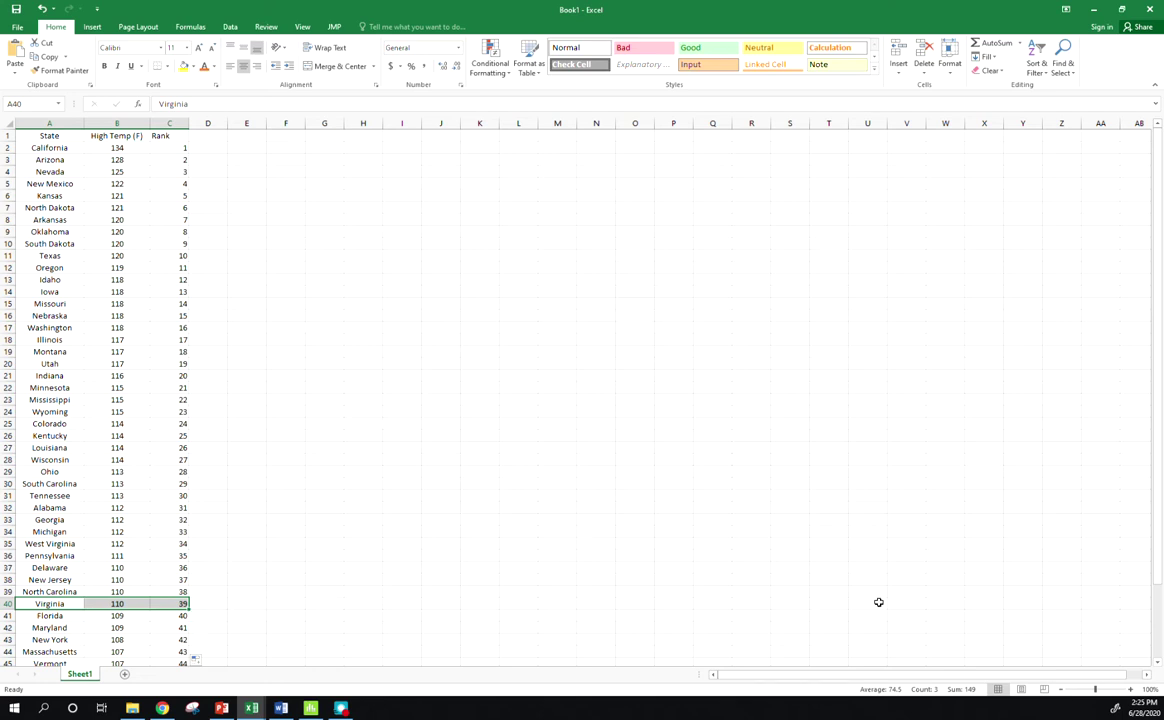
pyautogui.hotkey('alt', 'Tab')
# Step: Start a reverse count in column D with 1 beside Hawaii and 2 beside Alaska
pyautogui.scroll(-2, 231, 426)
pyautogui.scroll(-2, 228, 450)
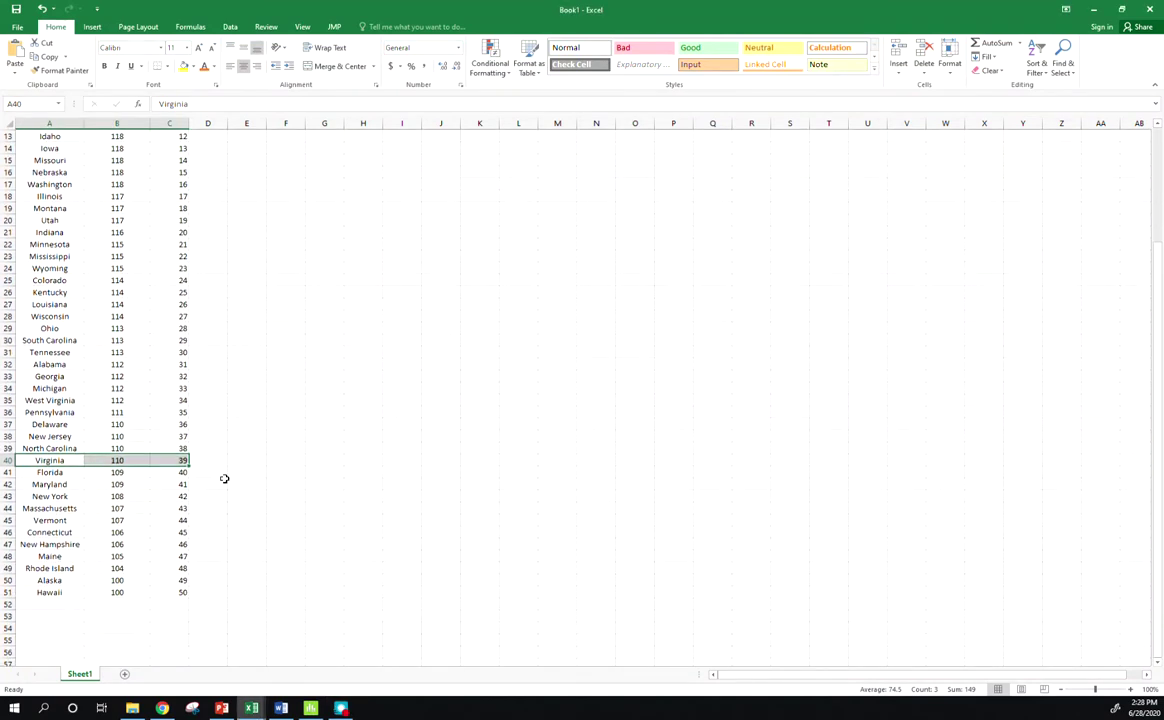
pyautogui.click(218, 589)
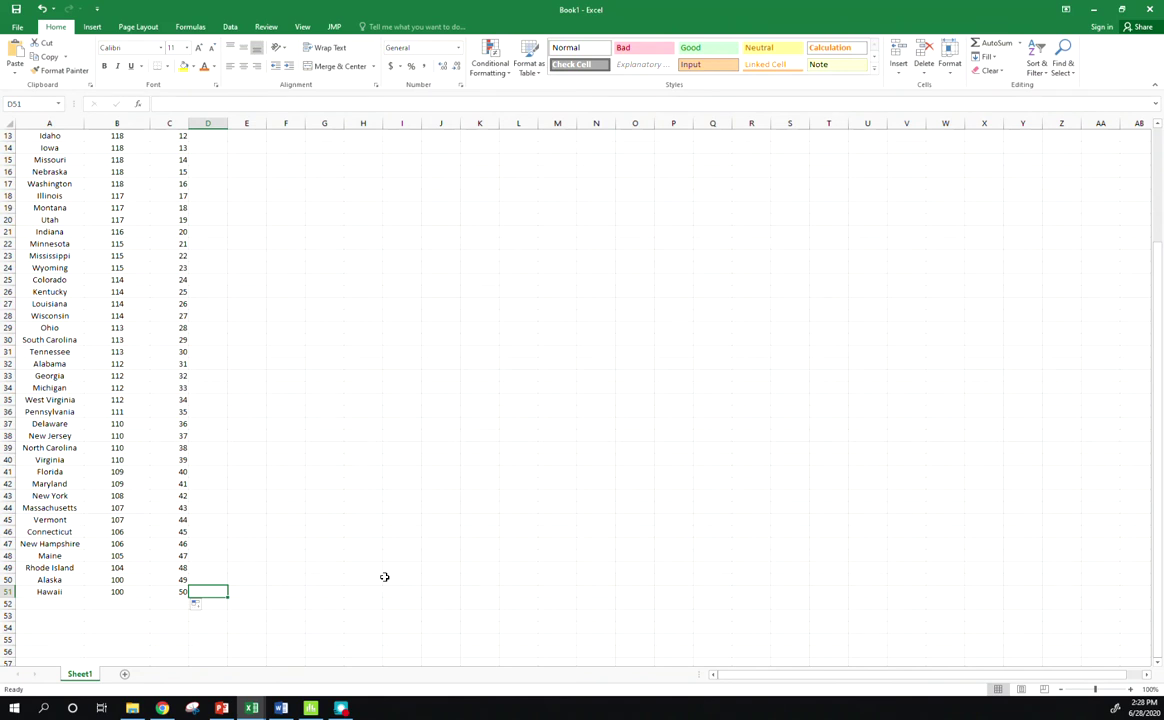
pyautogui.write('1')
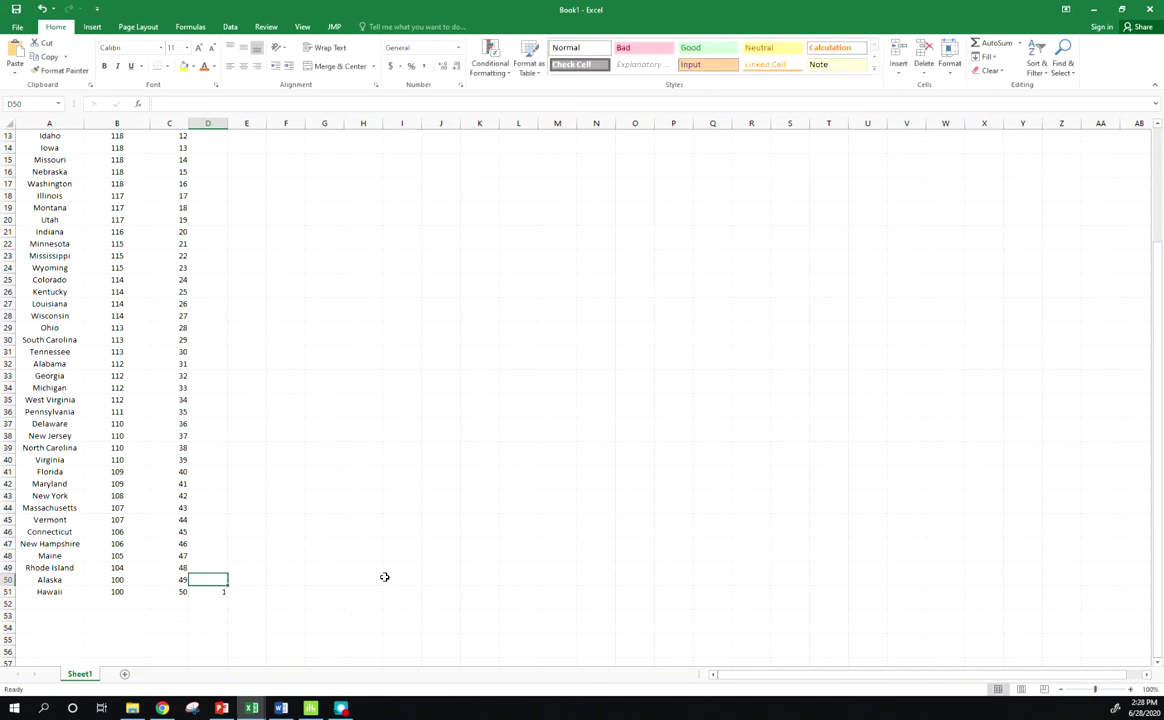
pyautogui.write('2')
pyautogui.hotkey('ctrl', 'Return')
# Step: Fill the column D count upwards from Hawaii to 40 at Oregon, and select Oregon's row
pyautogui.click(221, 590)
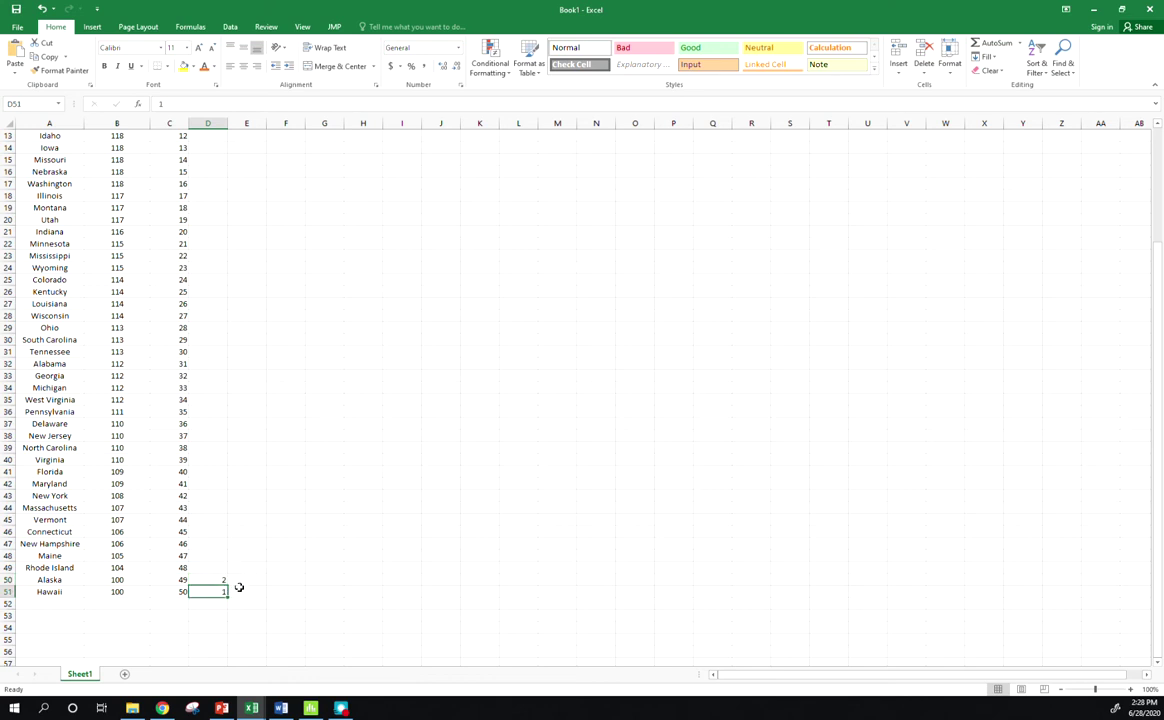
pyautogui.moveTo(213, 579); pyautogui.dragTo(213, 260)
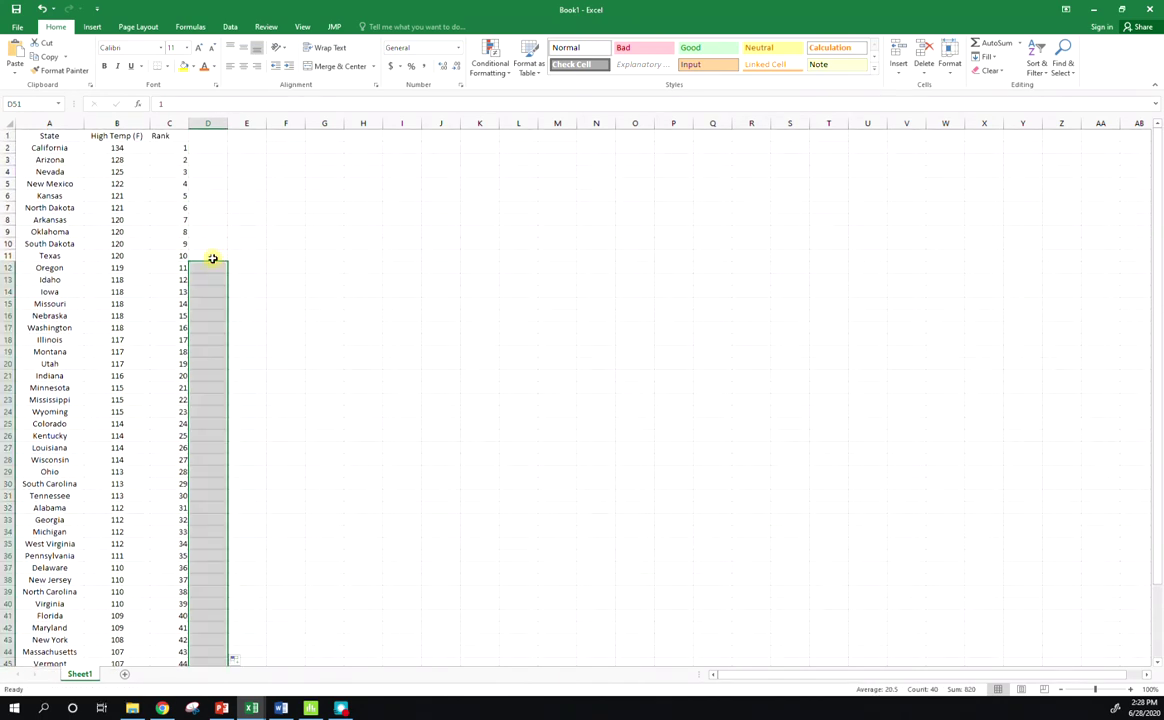
pyautogui.click(8, 267)
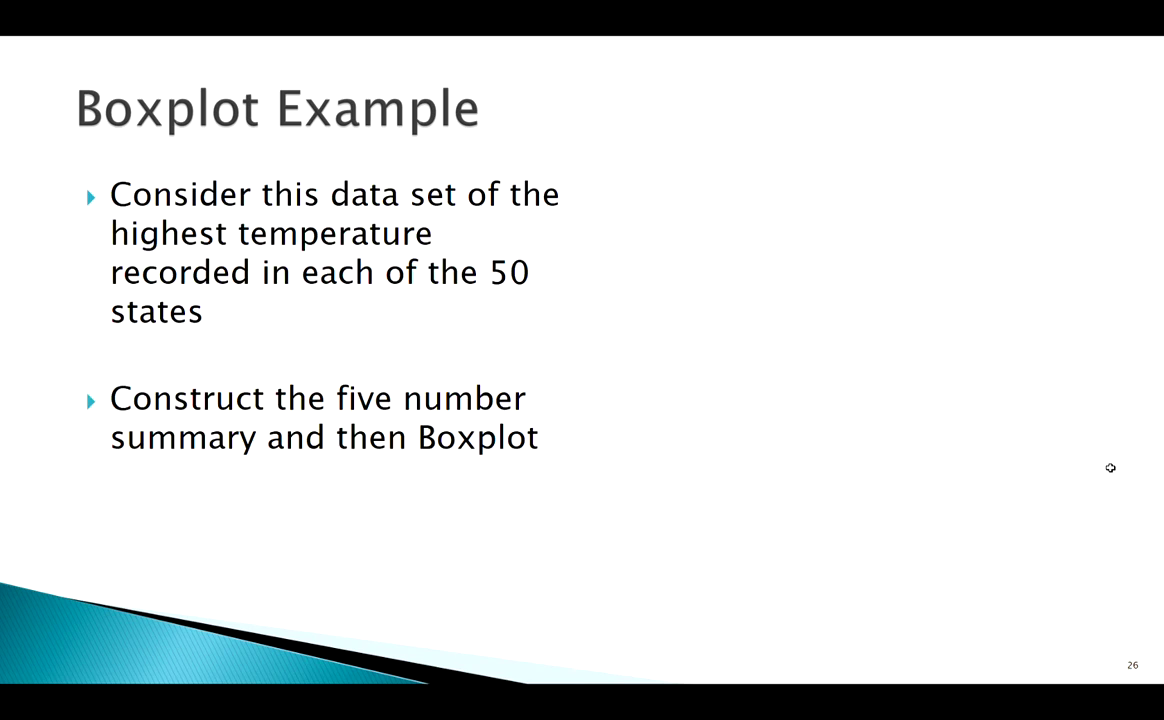
# Step: Advance the boxplot slide, switch to Minitab and set High Temp in F as the variable for Display Descriptive Statistics
pyautogui.press('Right')
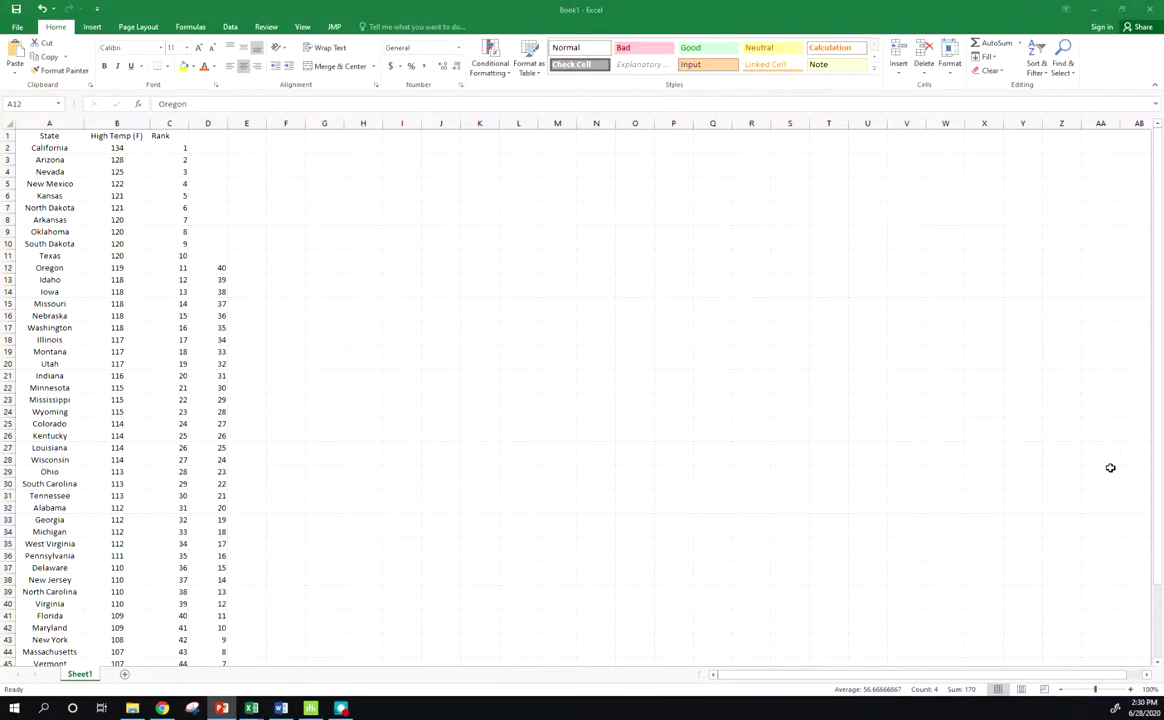
pyautogui.click(311, 710)
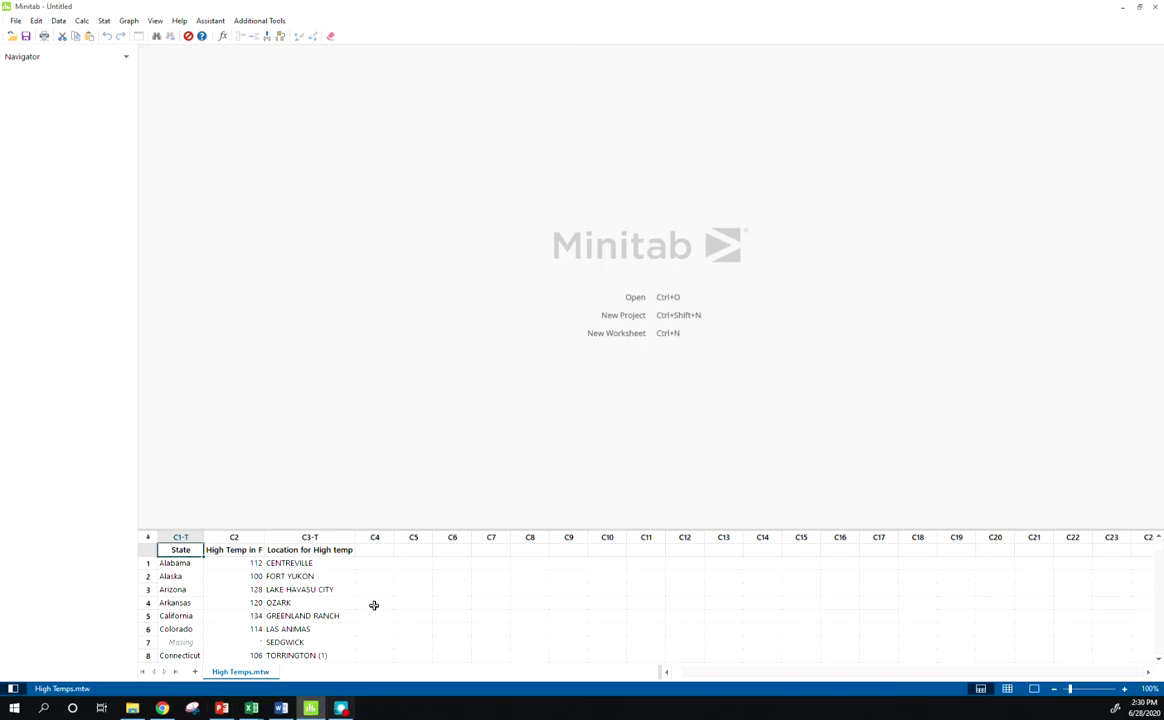
pyautogui.click(104, 21)
pyautogui.moveTo(208, 36)
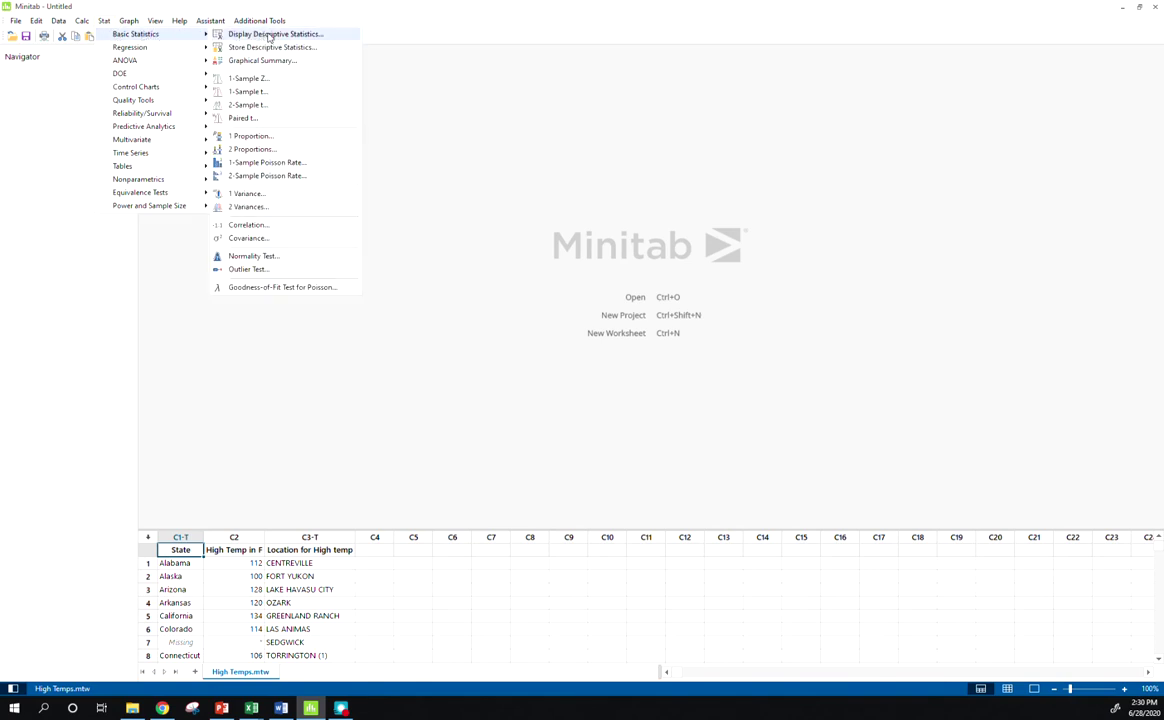
pyautogui.click(245, 34)
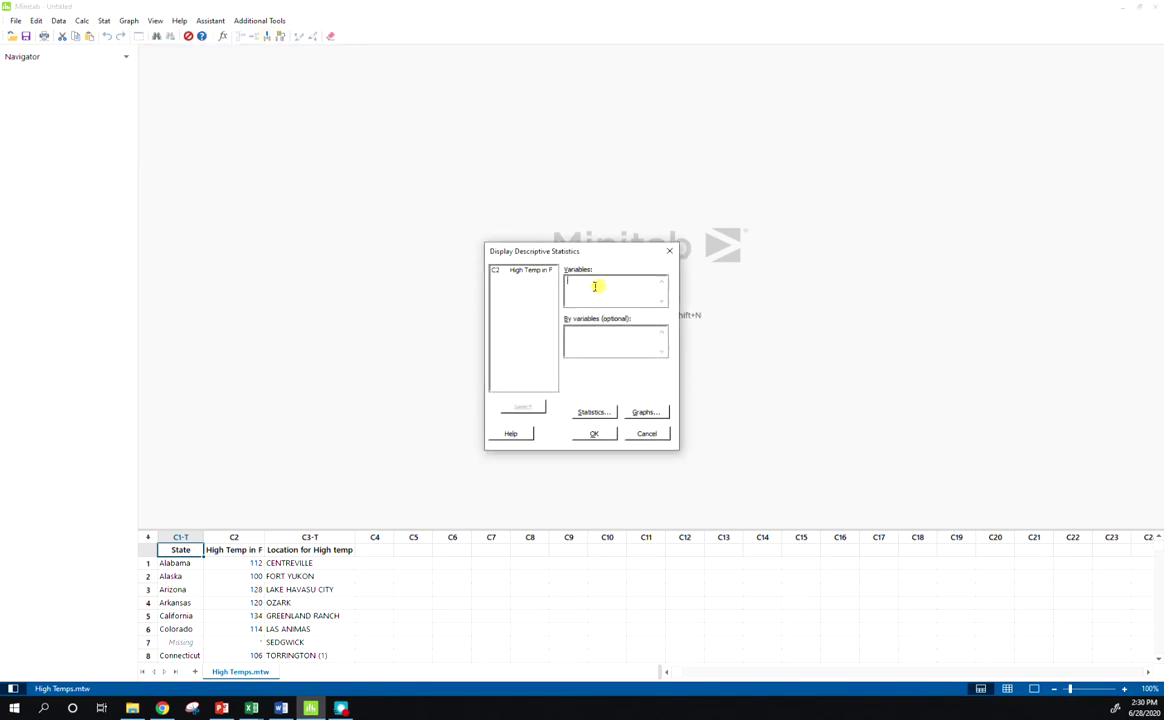
pyautogui.doubleClick(539, 272)
# Step: Limit the statistics to minimum, first quartile, median, third quartile and maximum, and generate the five-number summary
pyautogui.click(601, 414)
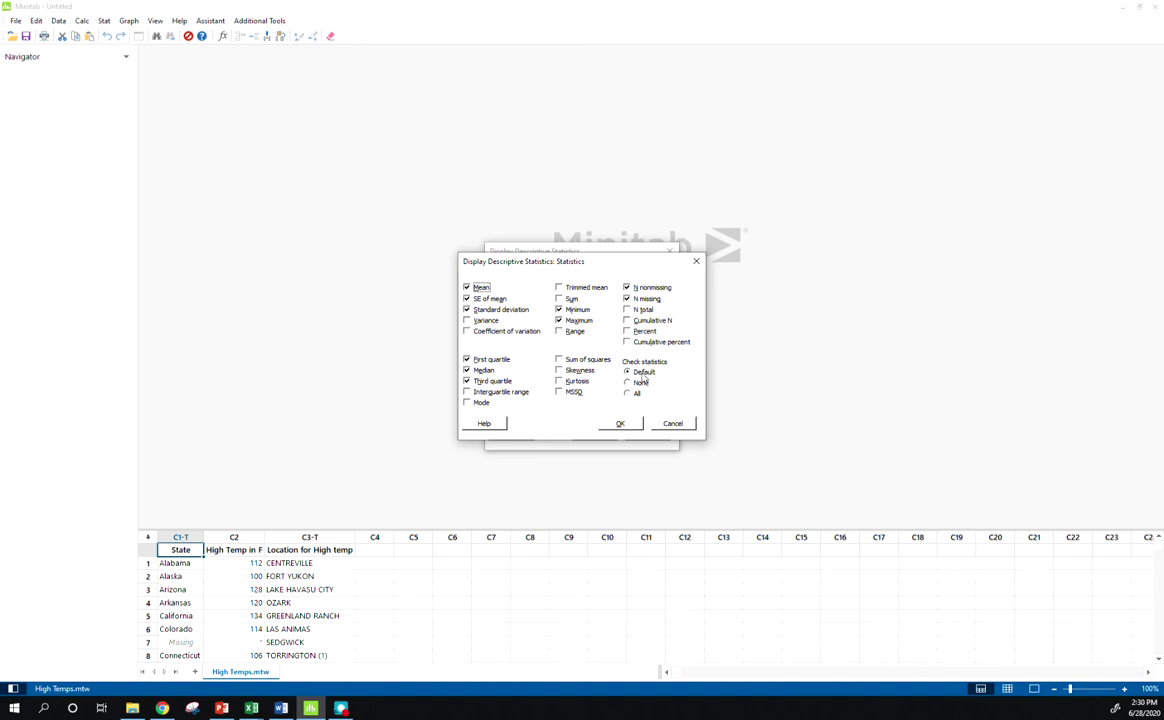
pyautogui.click(641, 382)
pyautogui.click(577, 310)
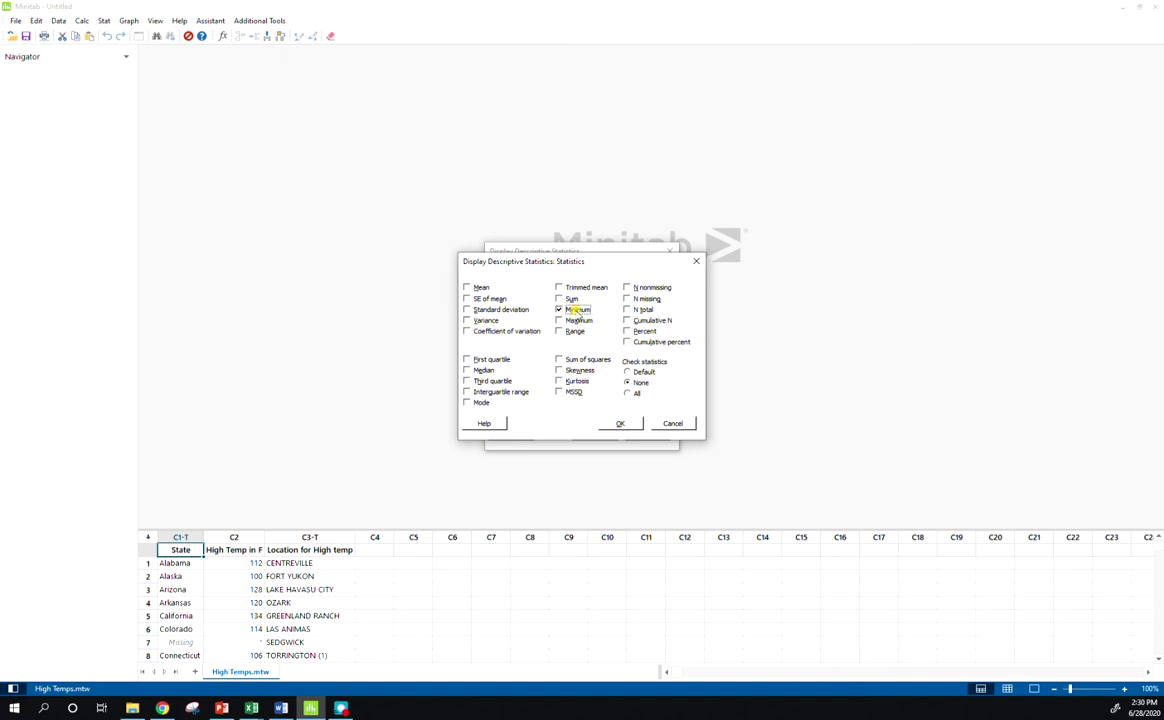
pyautogui.click(489, 360)
pyautogui.click(484, 370)
pyautogui.click(490, 381)
pyautogui.click(578, 321)
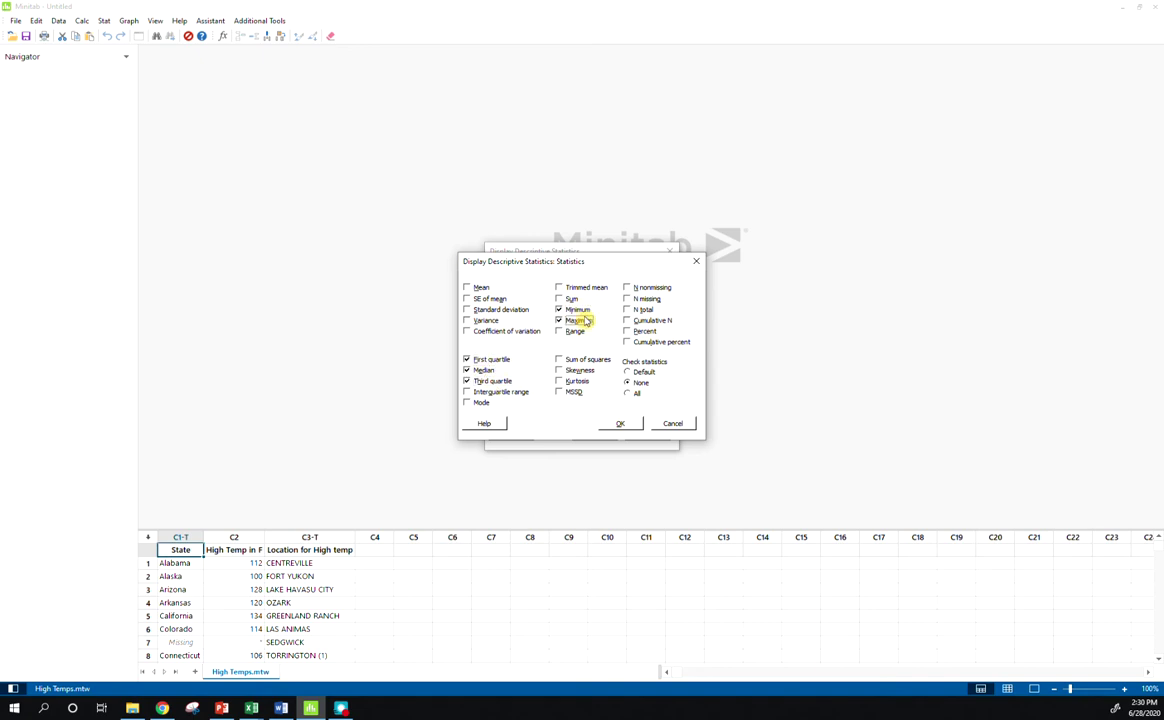
pyautogui.click(622, 424)
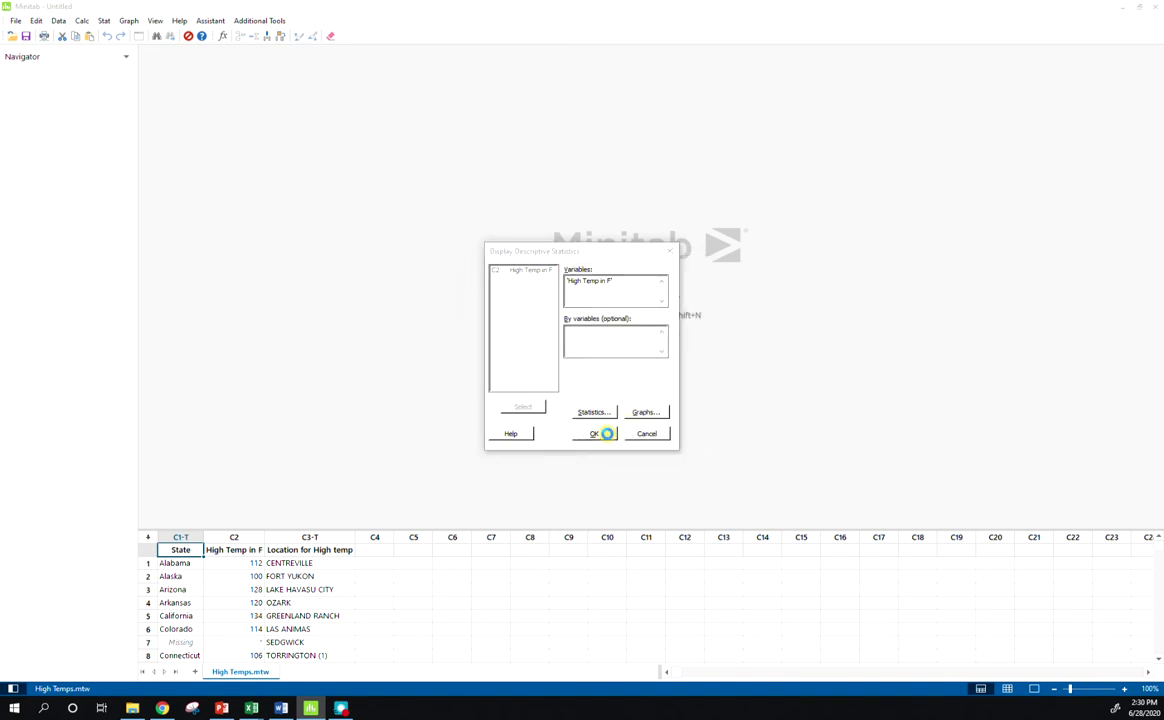
pyautogui.click(605, 434)
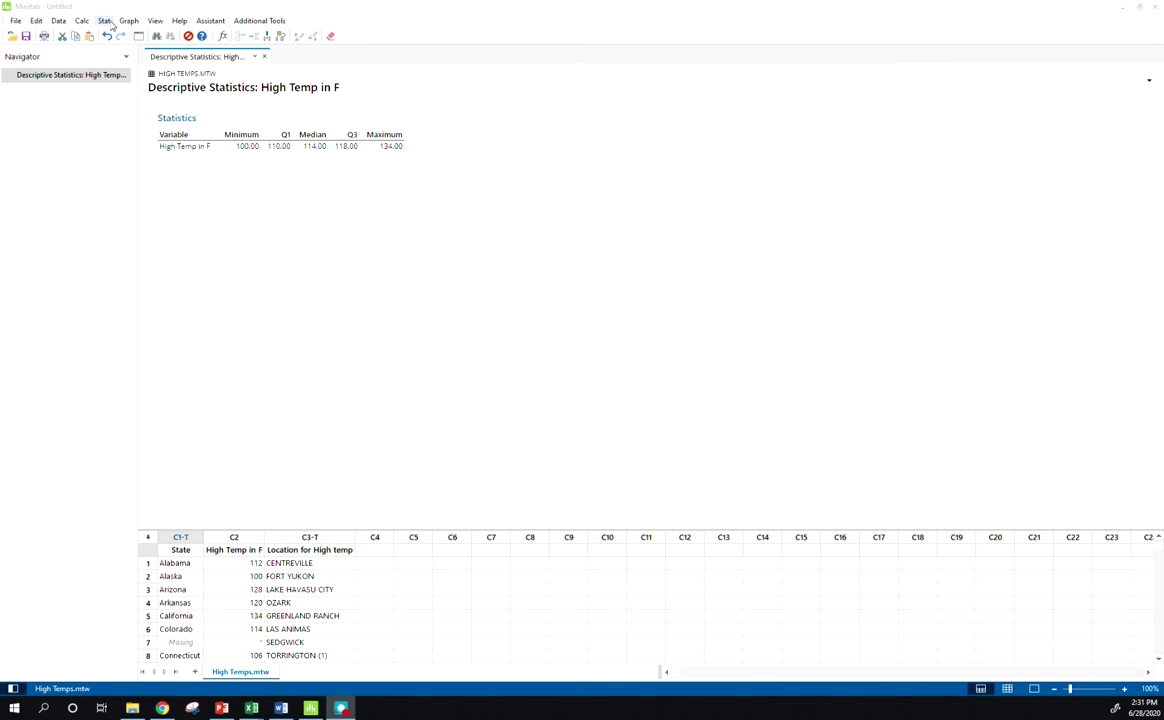
# Step: Start a simple one-Y boxplot with High Temp in F as the graph variable
pyautogui.click(130, 24)
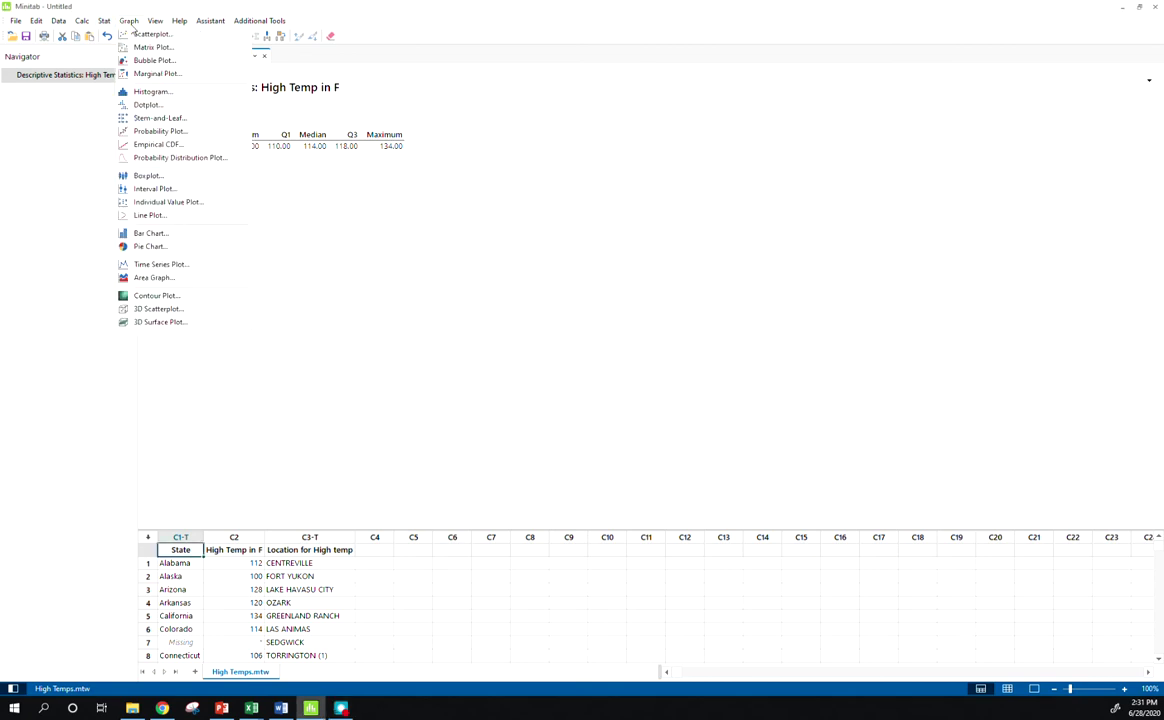
pyautogui.click(172, 176)
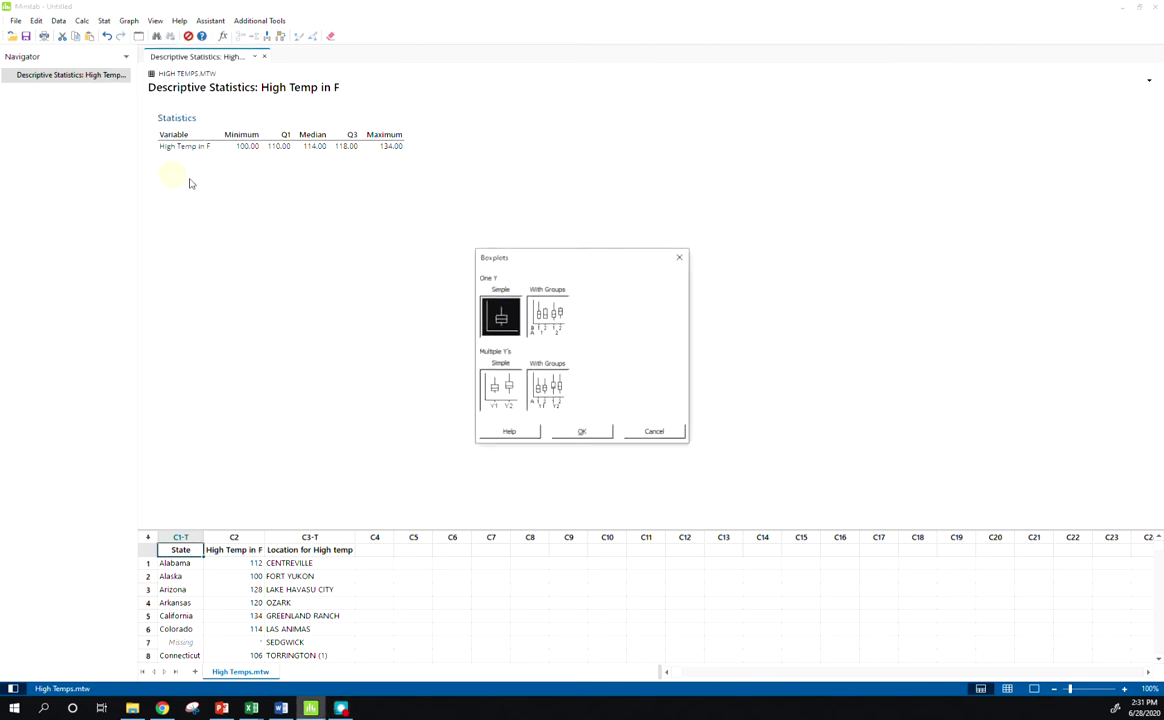
pyautogui.click(582, 432)
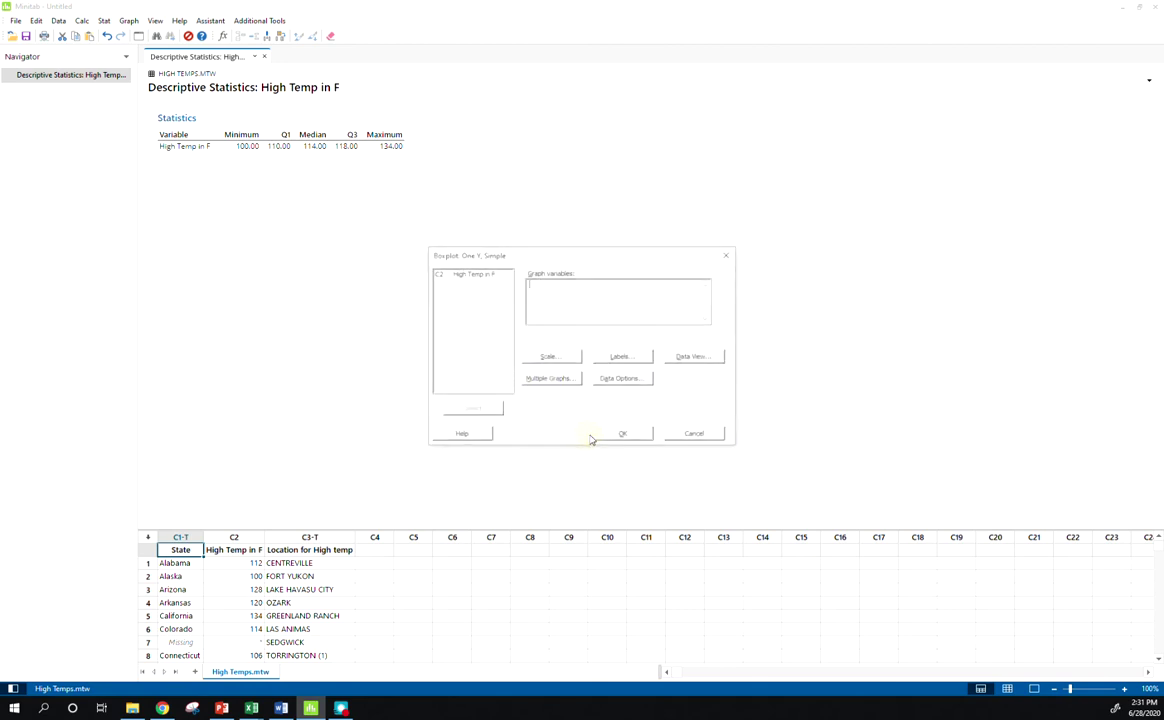
pyautogui.doubleClick(478, 274)
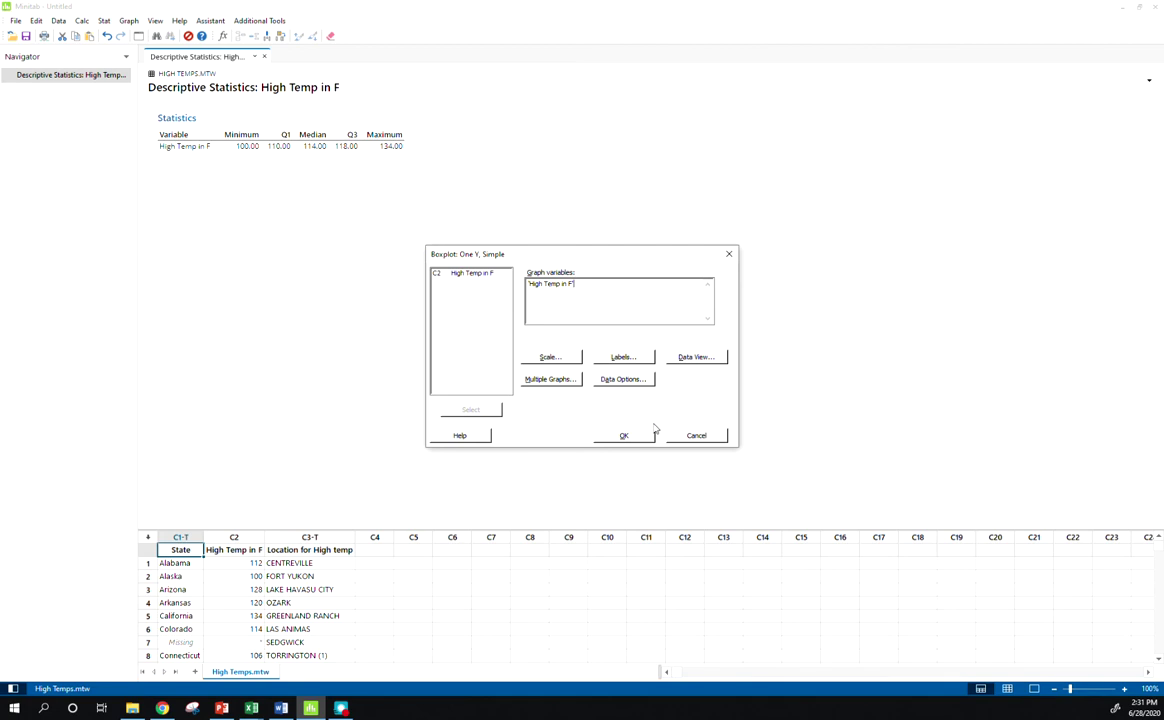
# Step: Transpose the value and category scales so the boxplot is horizontal, and generate the graph
pyautogui.click(573, 359)
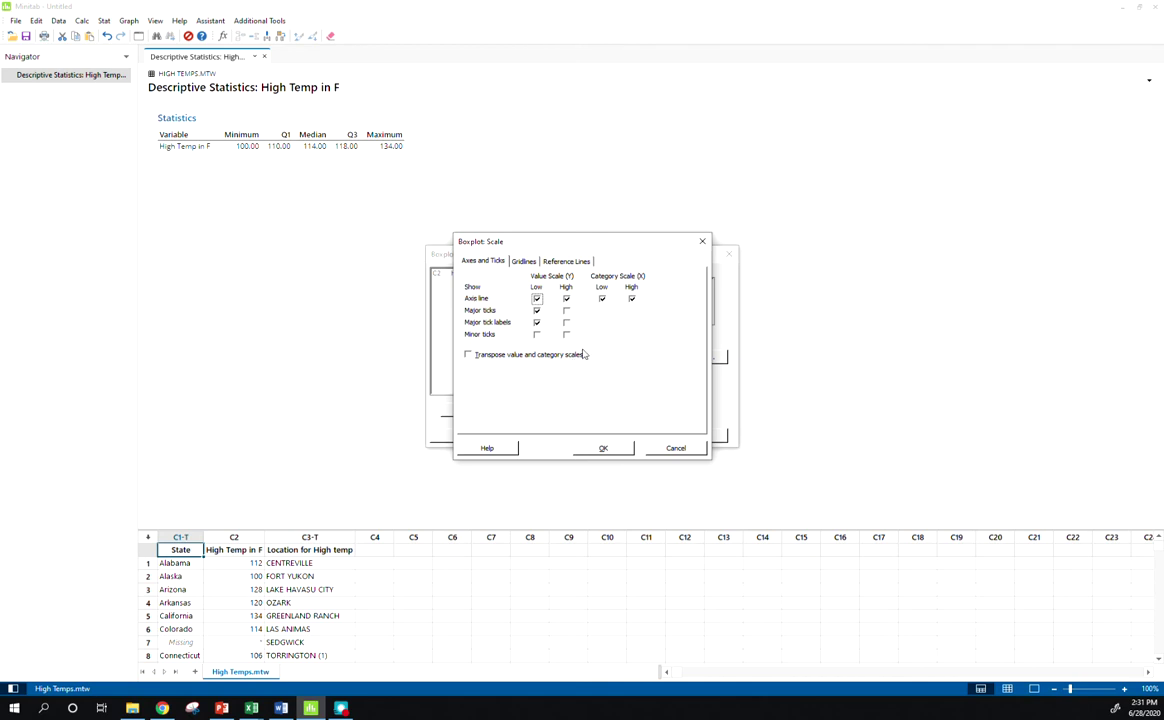
pyautogui.moveTo(639, 247); pyautogui.dragTo(869, 256)
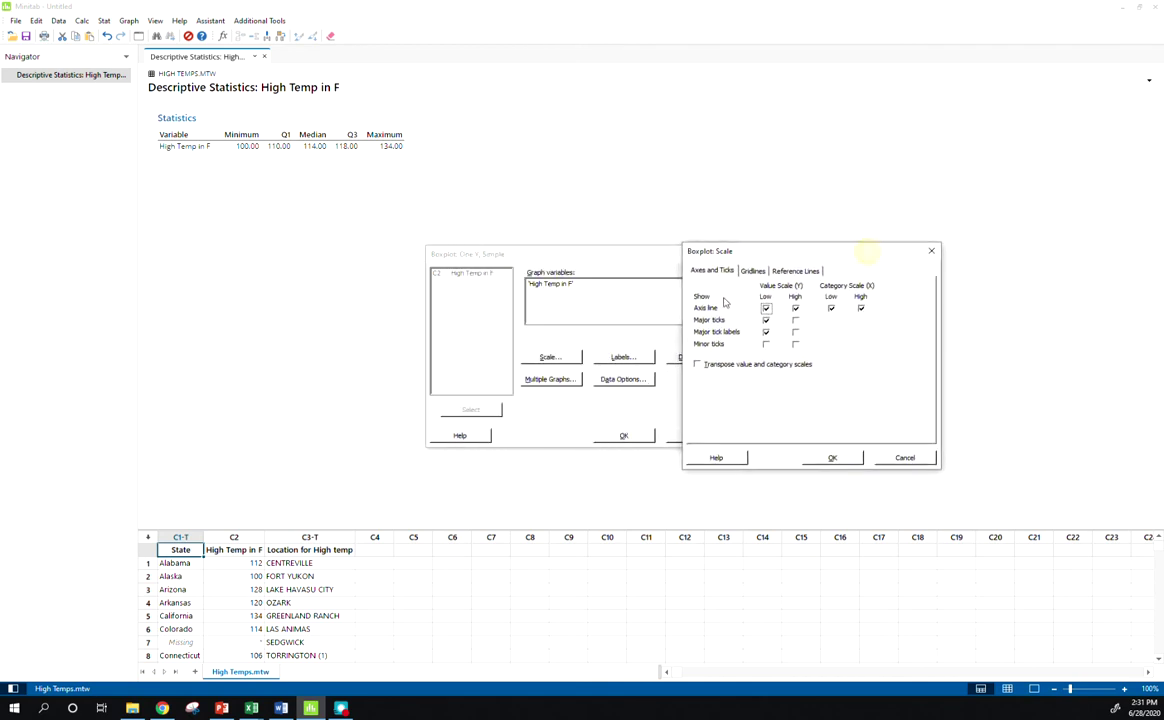
pyautogui.click(708, 366)
pyautogui.click(846, 460)
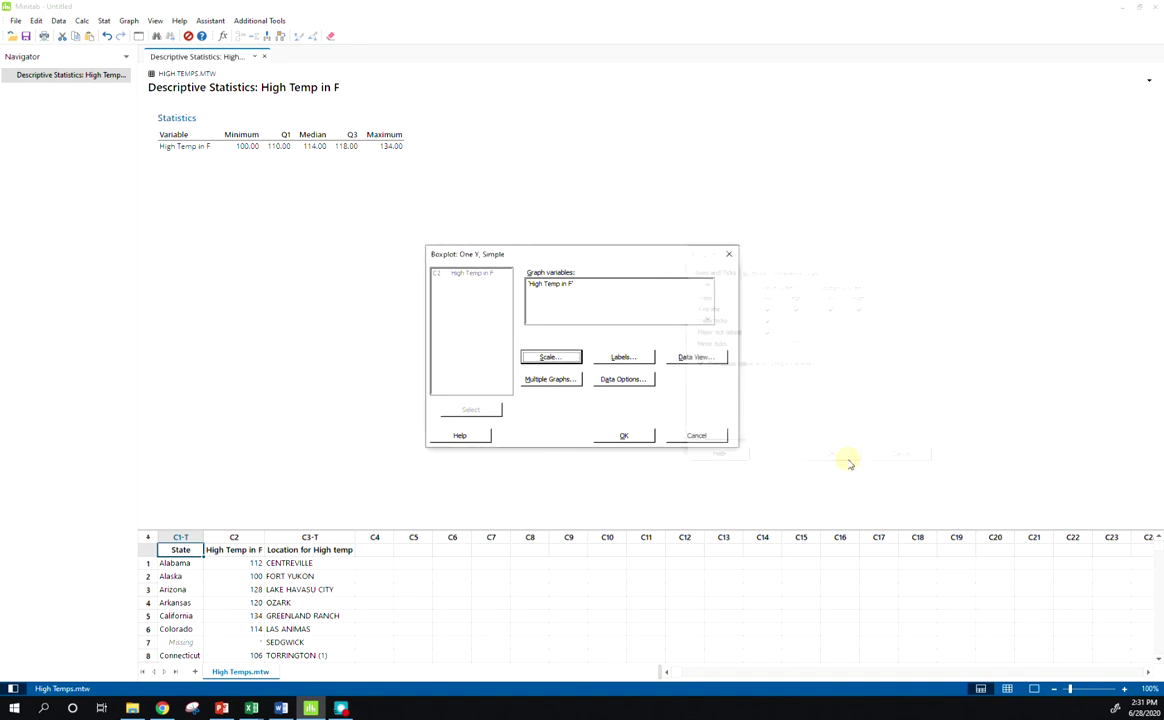
pyautogui.click(619, 437)
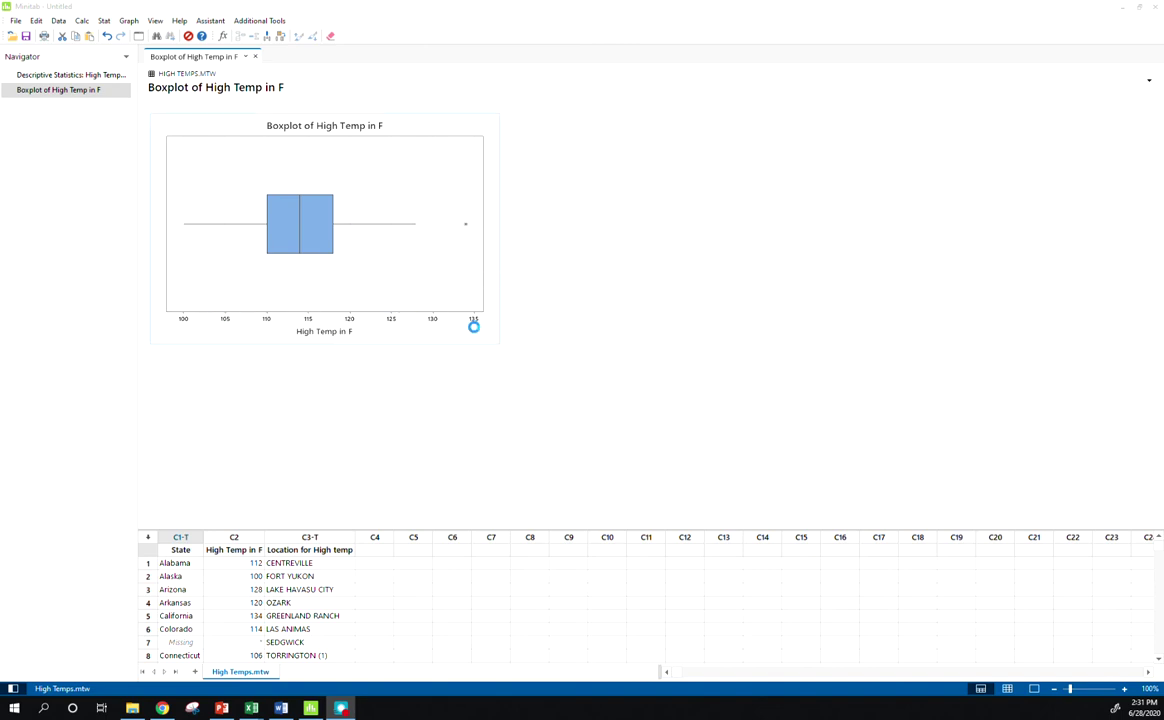
# Step: Examine the quartiles, median and whiskers of the boxplot's box and compare them with the descriptive statistics output
pyautogui.click(320, 235)
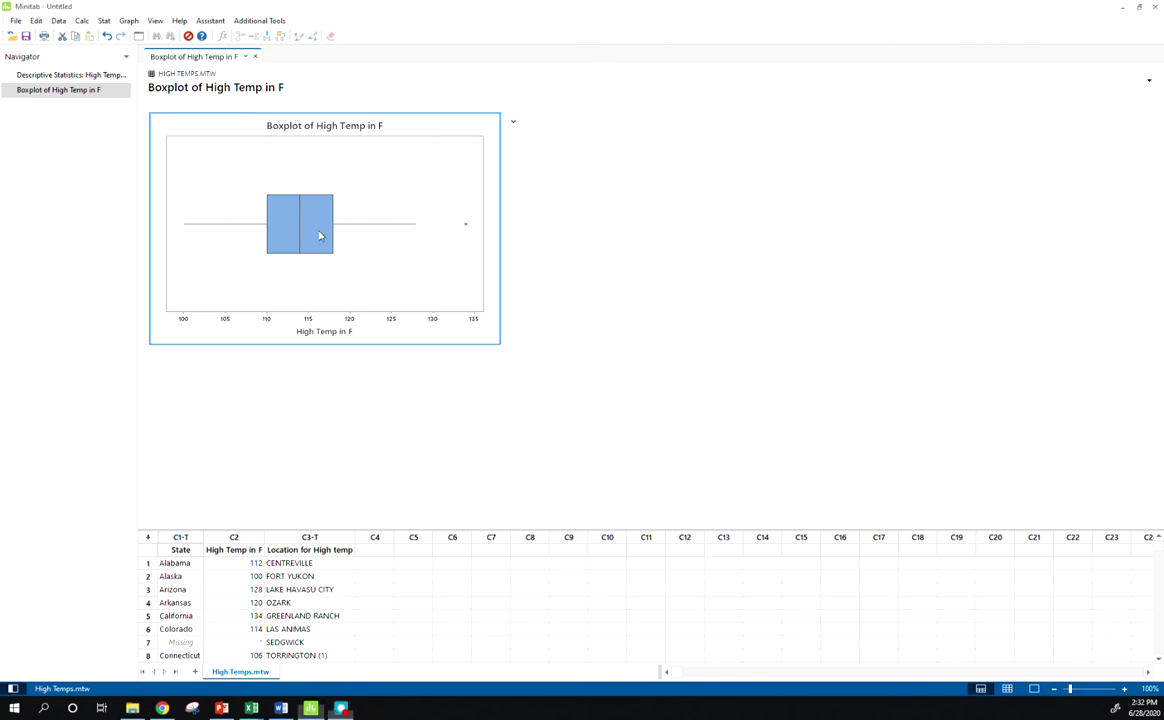
pyautogui.moveTo(325, 232)
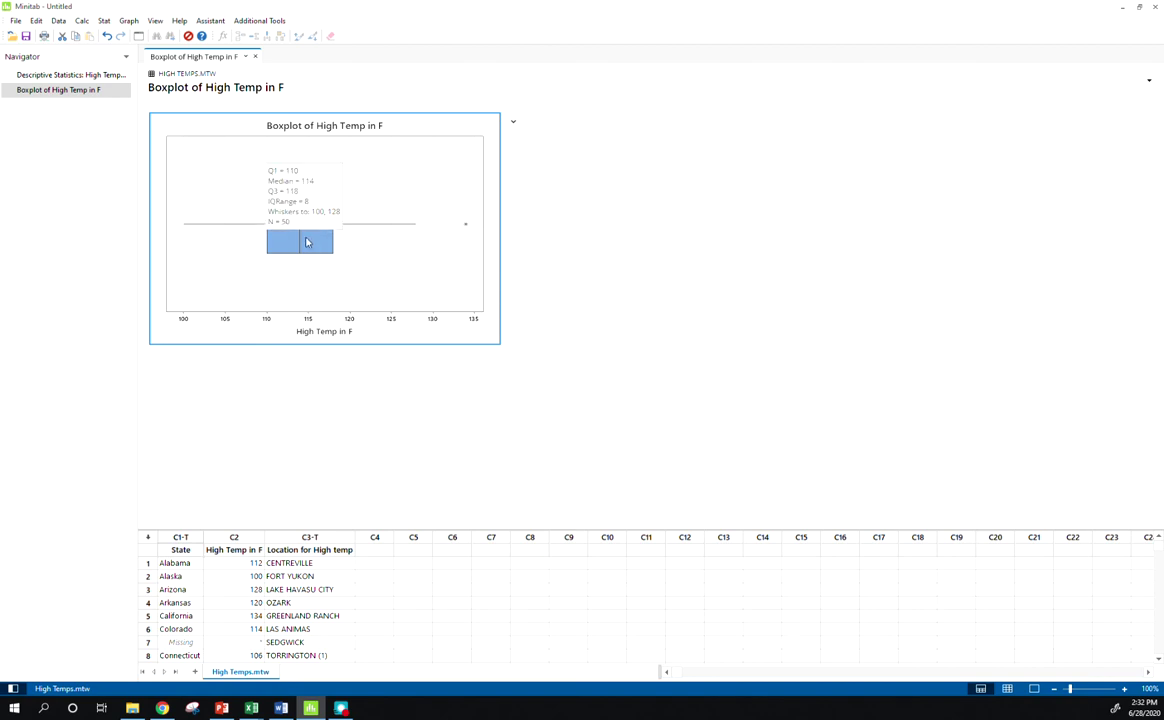
pyautogui.click(72, 75)
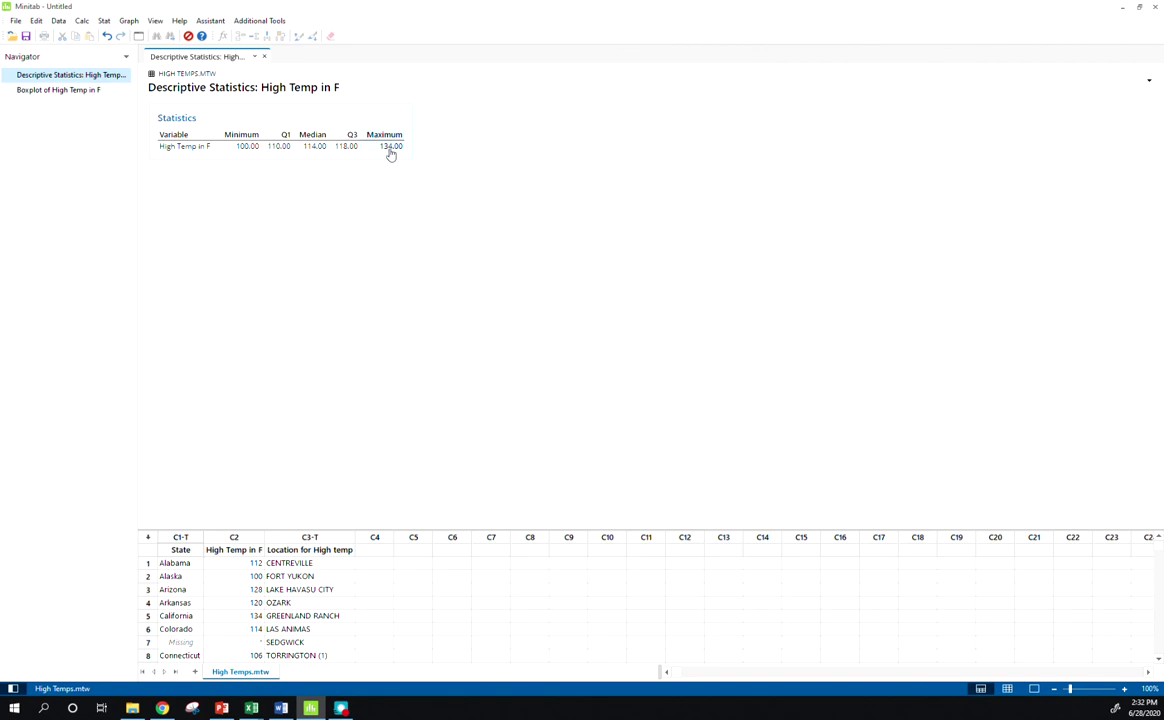
pyautogui.click(82, 89)
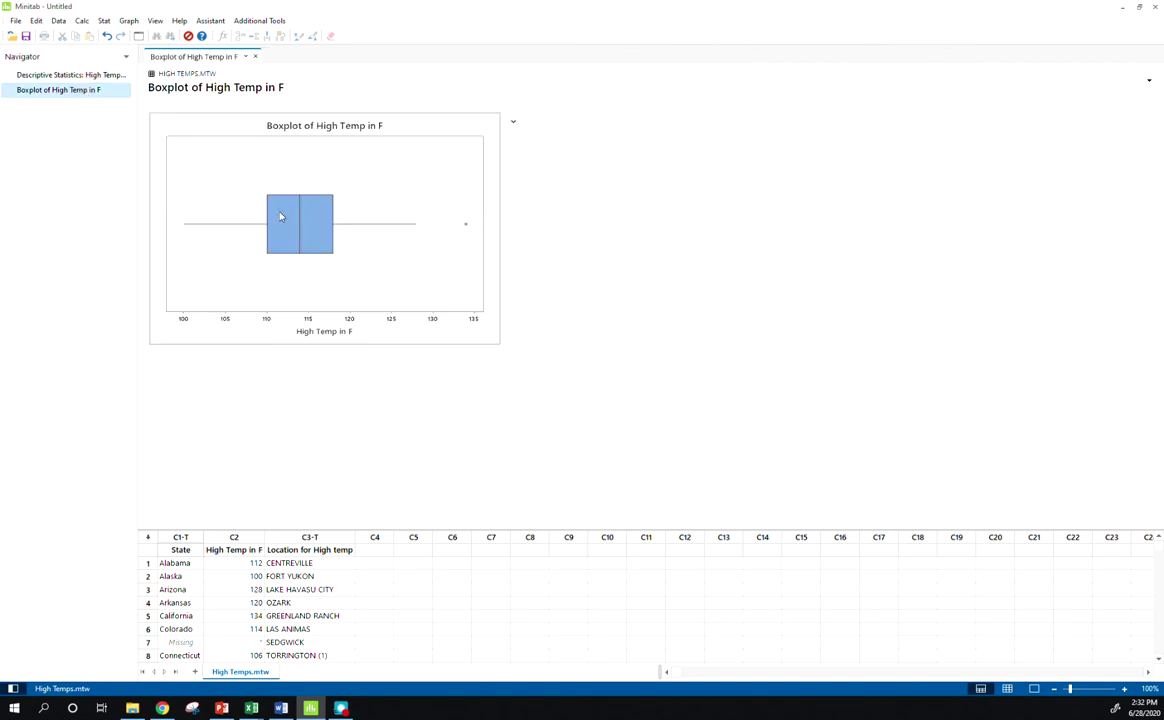
pyautogui.moveTo(283, 217)
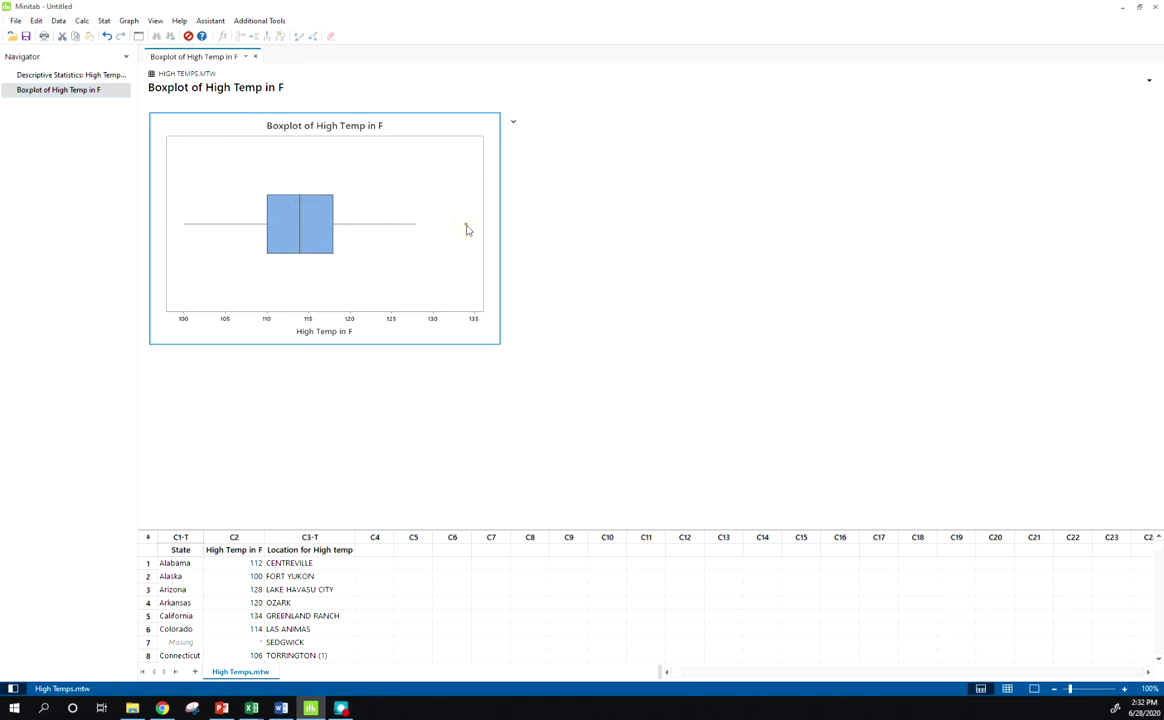
# Step: Inspect the boxplot's outlier point and match it to California's row in the worksheet
pyautogui.moveTo(466, 229)
pyautogui.click(160, 616)
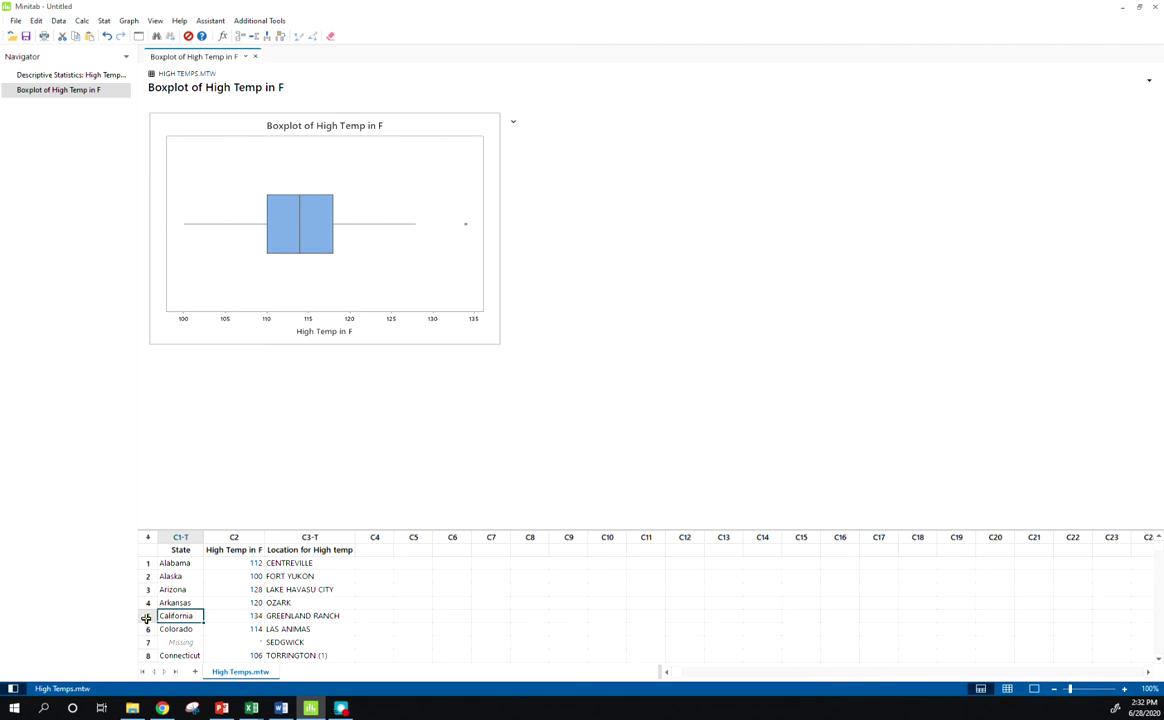
pyautogui.click(147, 616)
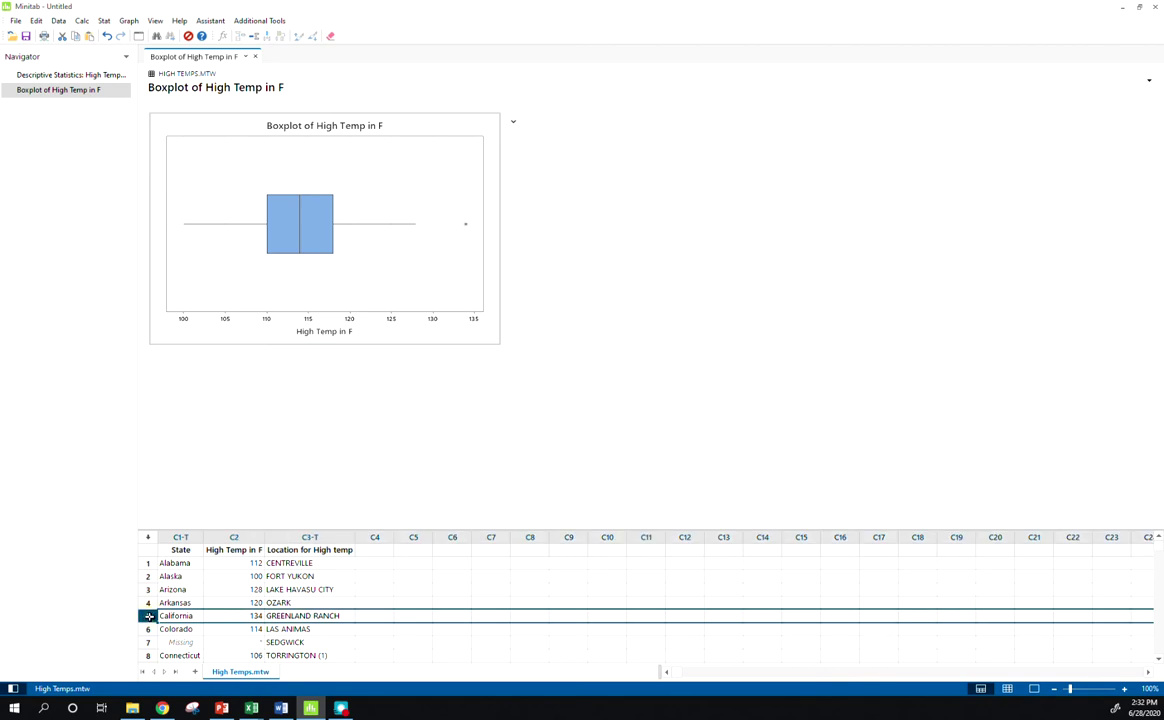
pyautogui.click(467, 229)
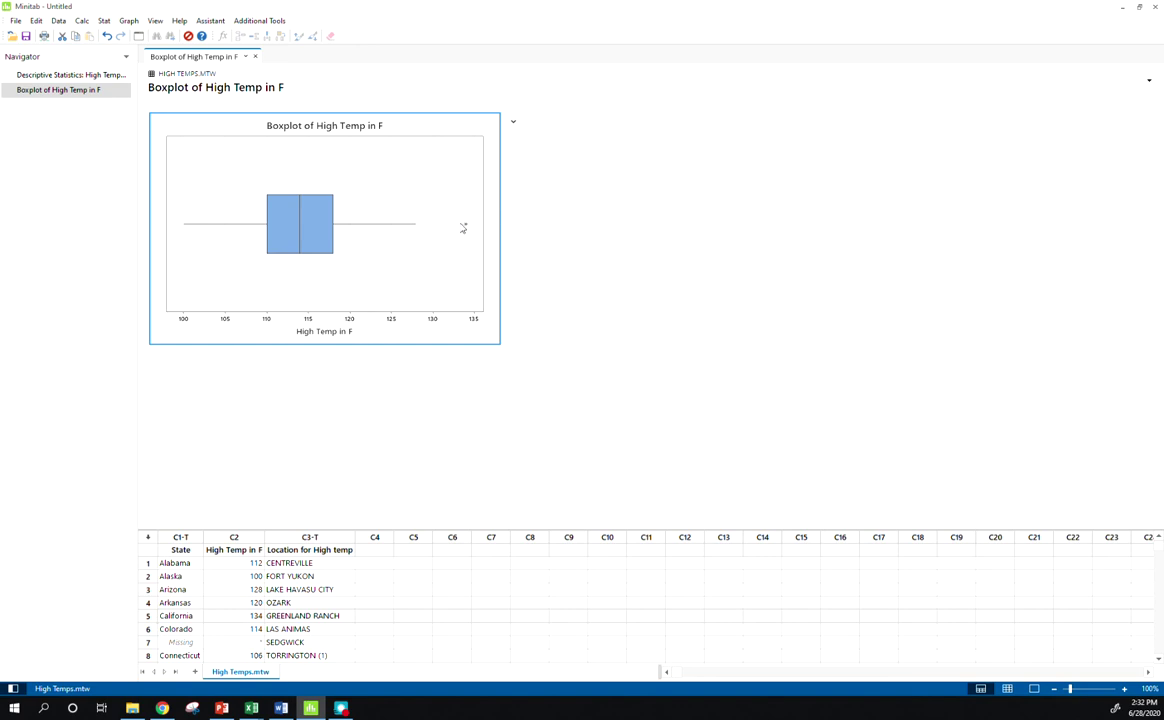
# Step: Reopen the descriptive statistics output for High Temp in F and switch back to the PowerPoint presentation
pyautogui.click(62, 77)
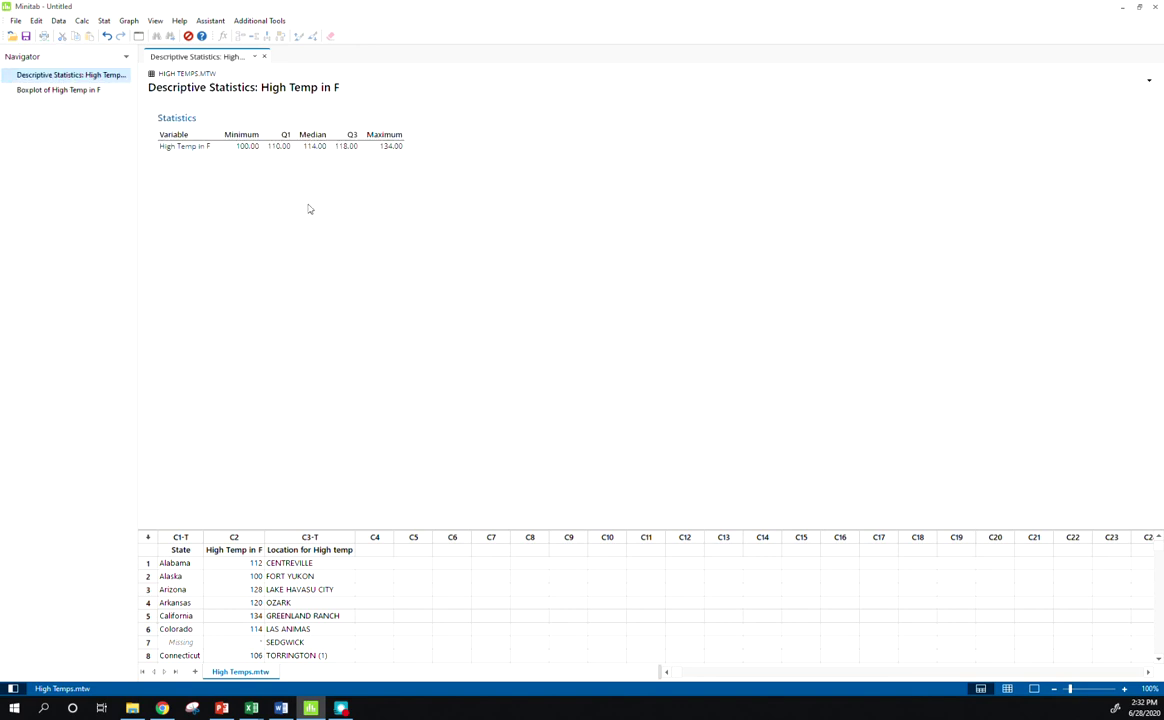
pyautogui.hotkey('alt', 'Tab')
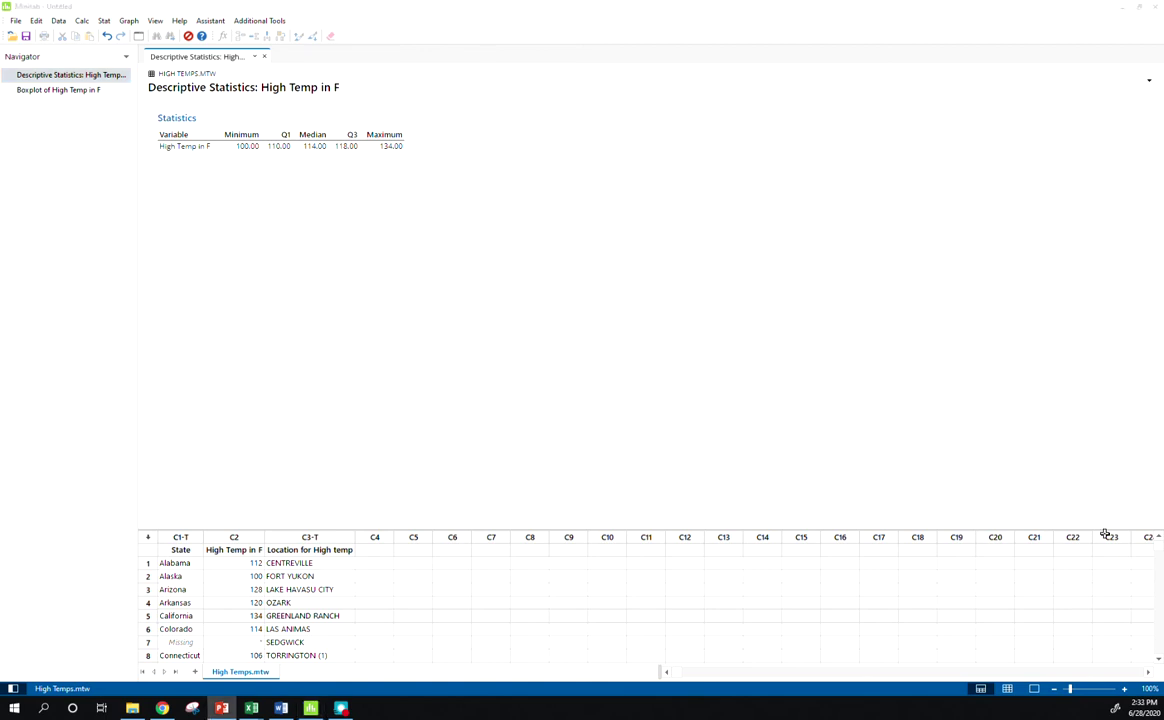